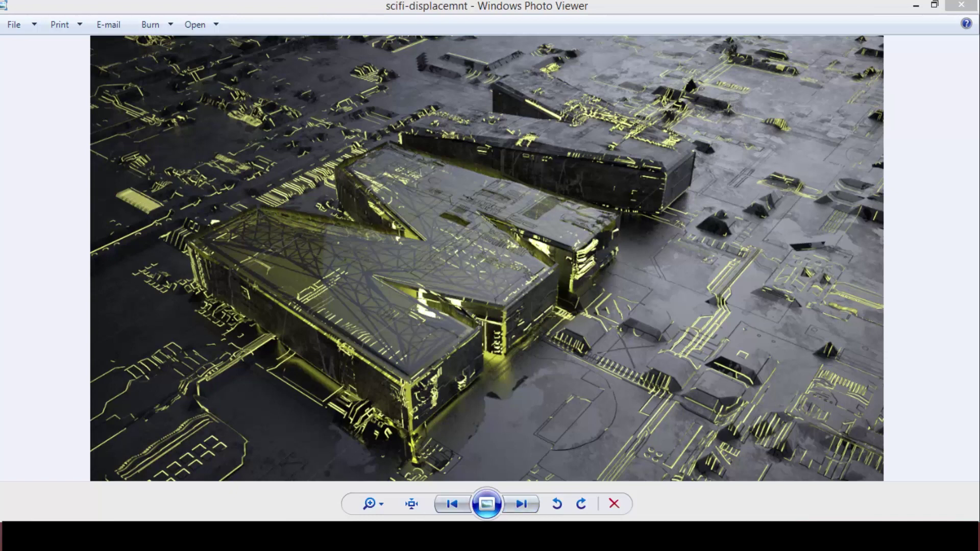
Examine the sci-fi displacement reference render up close and the displacement styles offered in JSplacement.
click(404, 536)
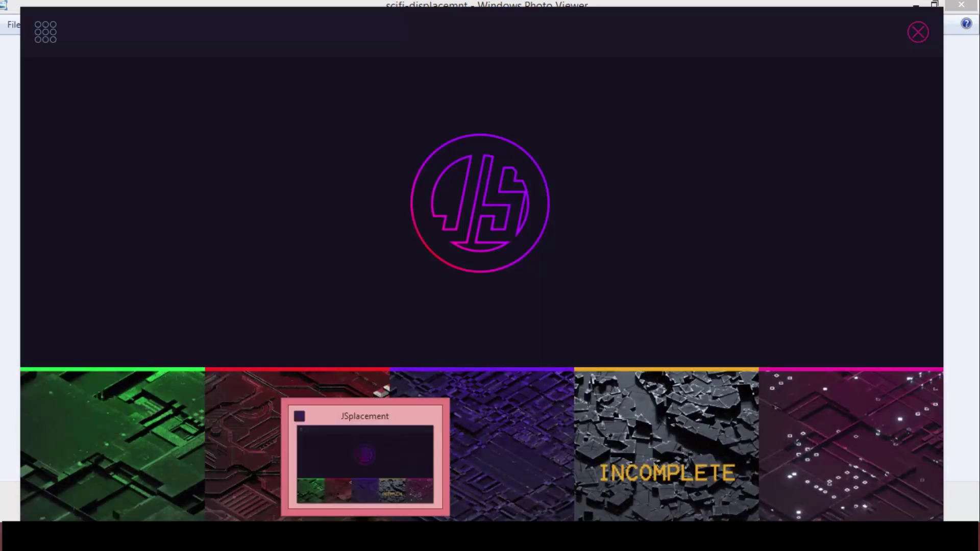
click(363, 535)
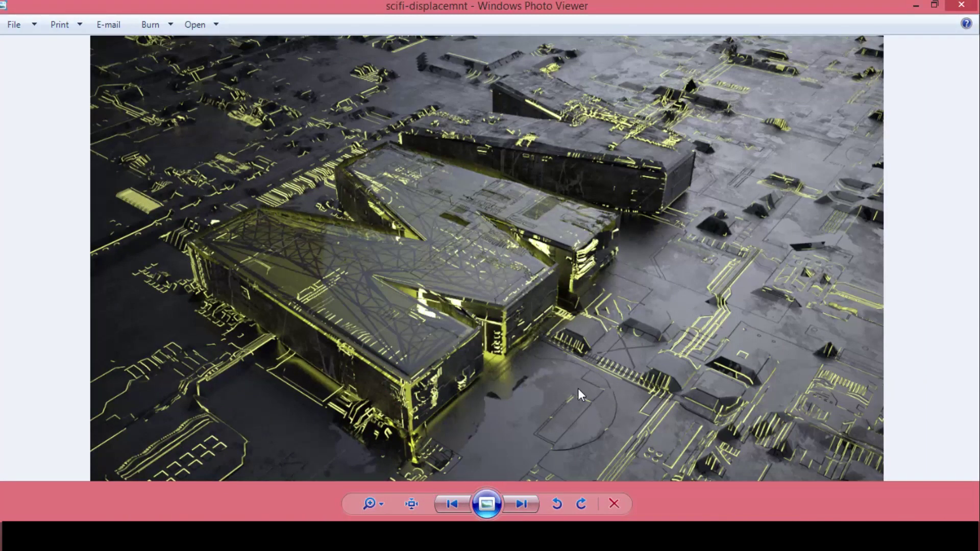
scroll(491, 434, up, 1)
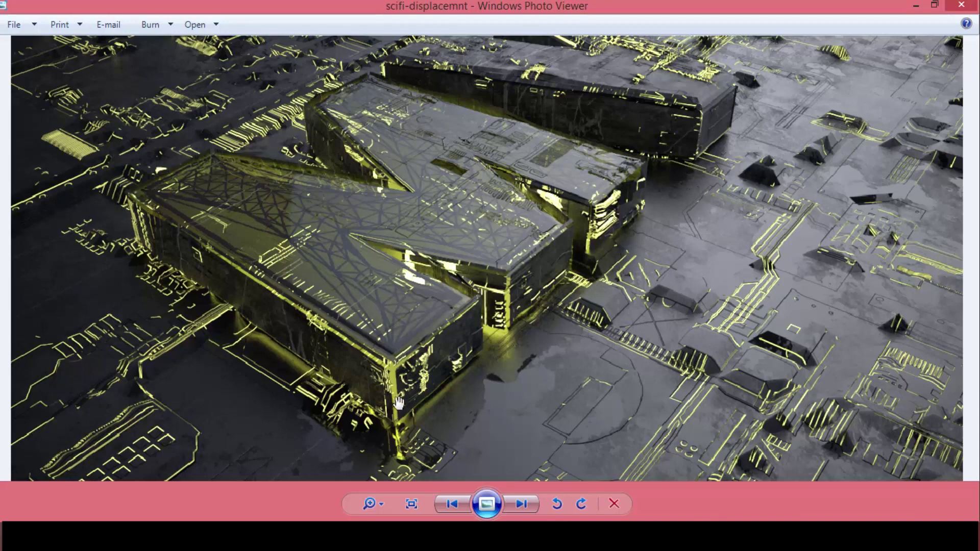
click(493, 503)
mouse_move(543, 536)
click(611, 464)
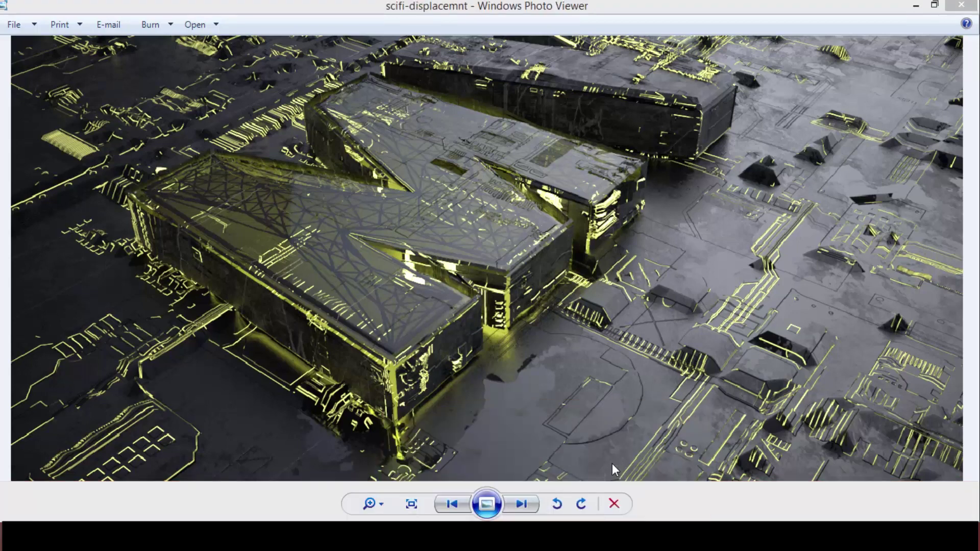
scroll(558, 265, up, 2)
drag(557, 281, 553, 378)
drag(559, 313, 564, 184)
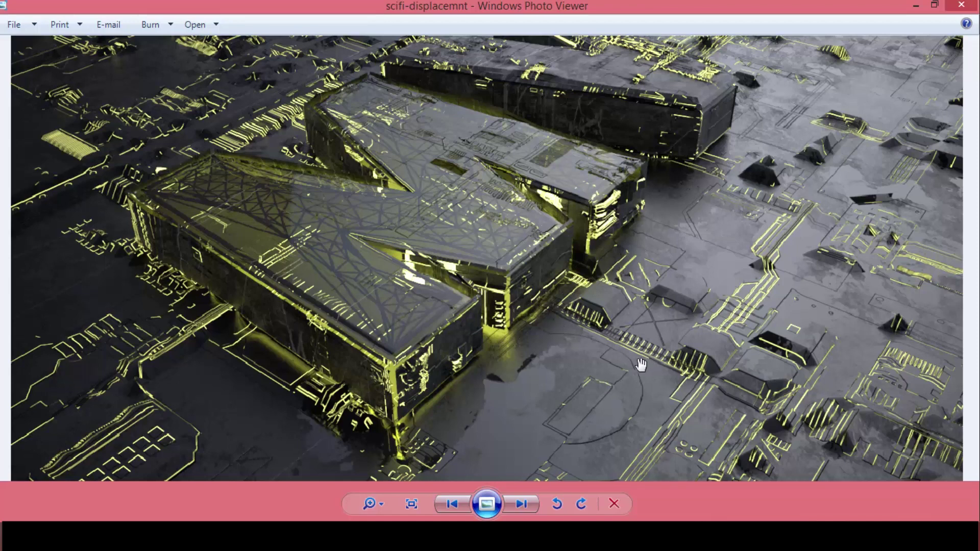
scroll(640, 365, down, 1)
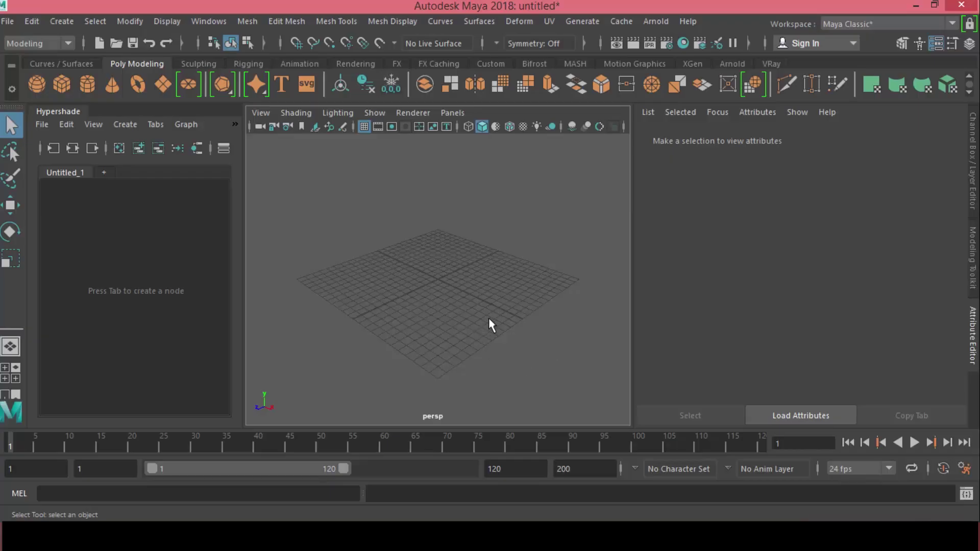
scroll(488, 317, up, 2)
In Maya, create a polygon plane at the origin, scale it uniformly by about 23.6 and raise it slightly above the grid.
click(168, 90)
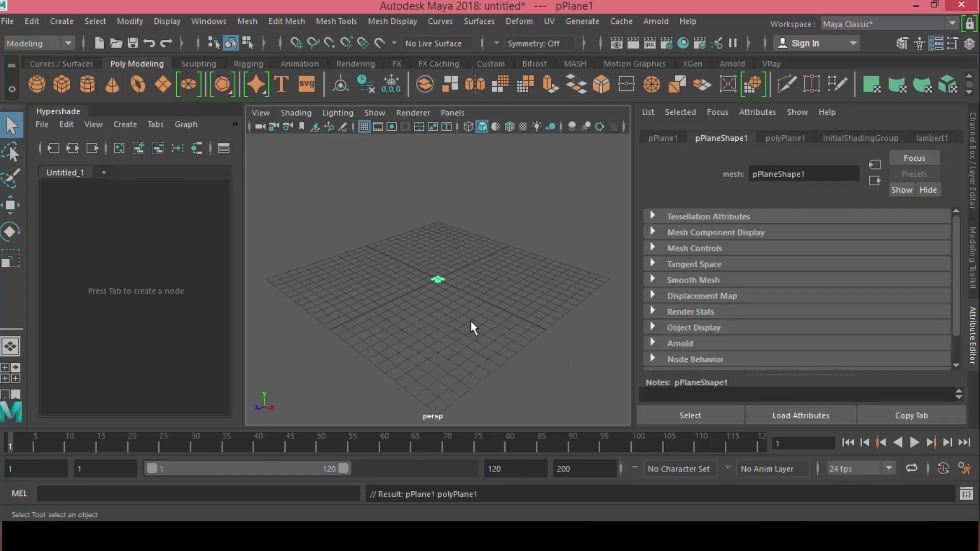
key(r)
drag(438, 280, 601, 350)
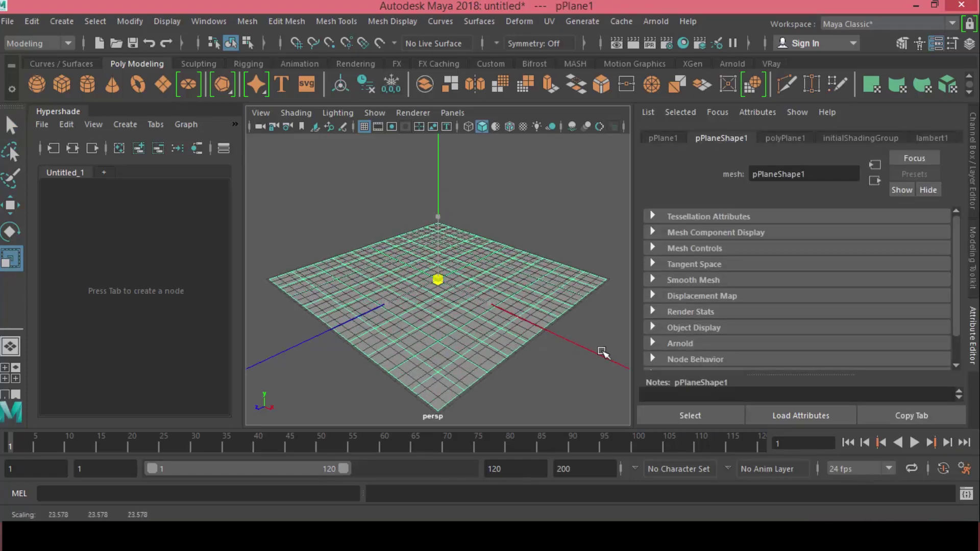
key(w)
drag(437, 216, 437, 207)
alt+drag(396, 321, 431, 325)
Add a V-Ray dome light to the scene and enable its dome texture.
click(61, 21)
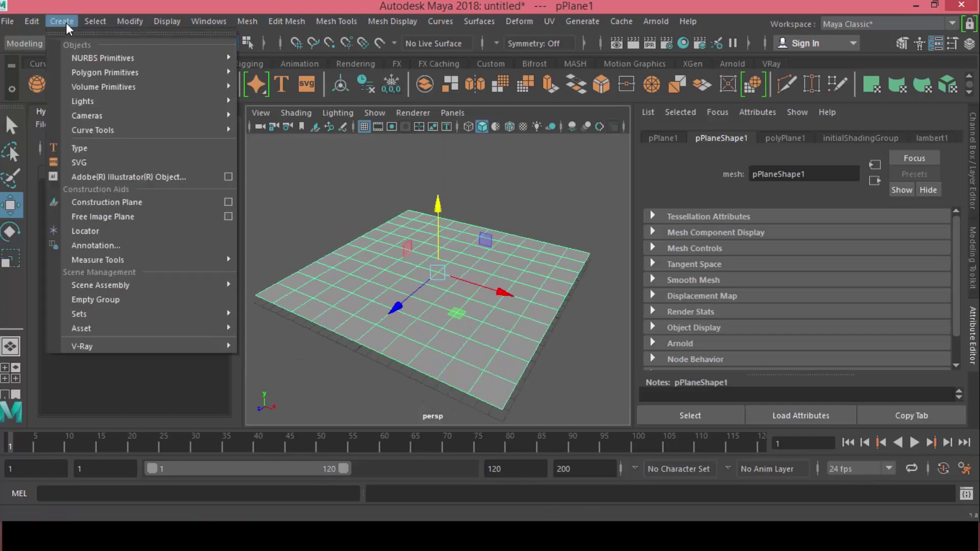
mouse_move(102, 102)
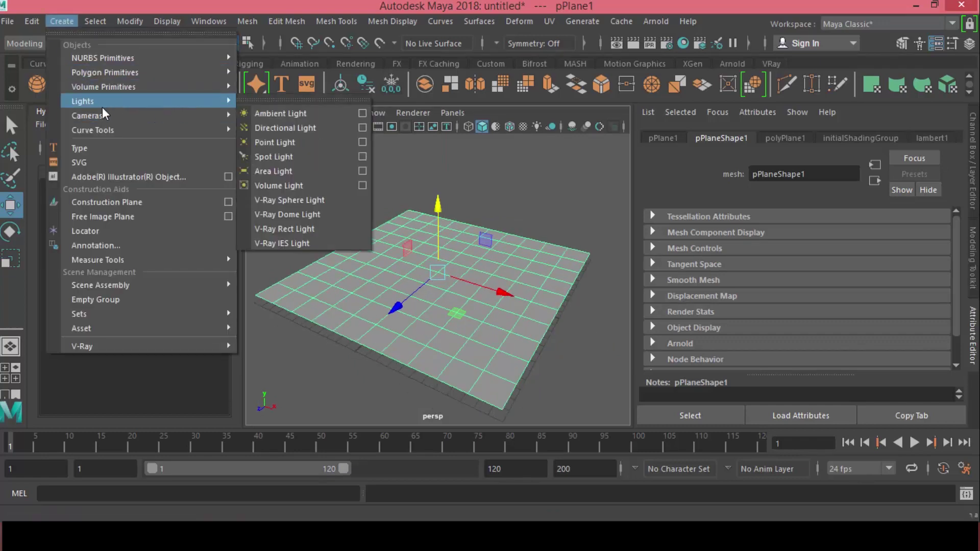
click(312, 215)
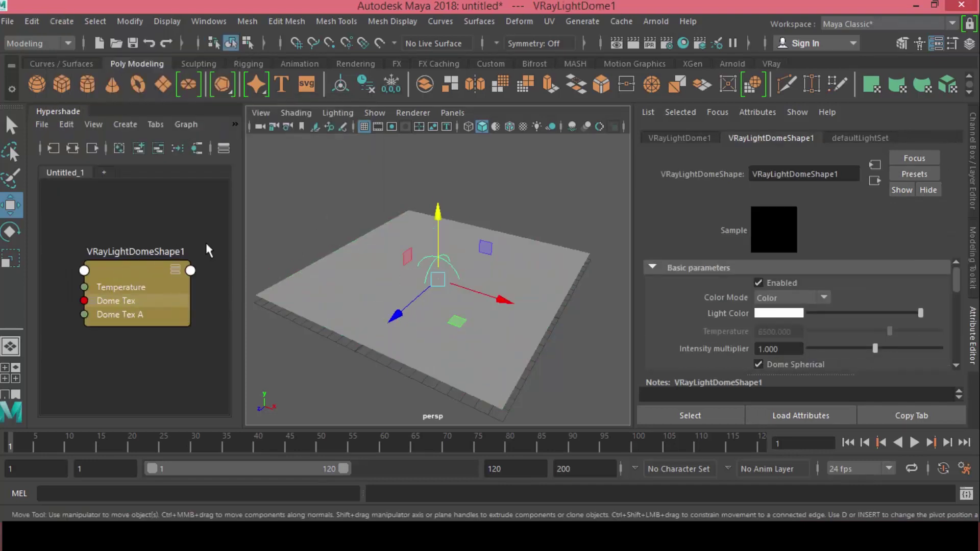
scroll(954, 281, down, 5)
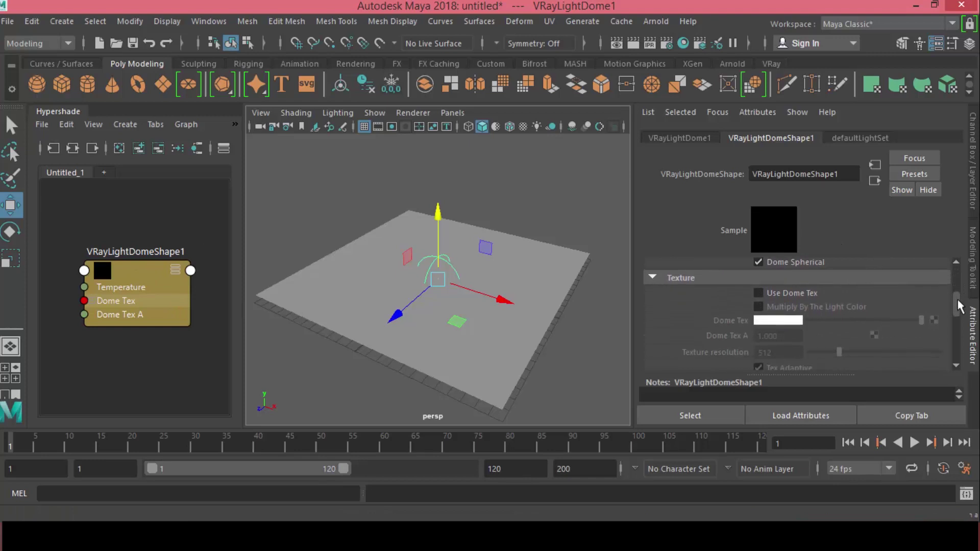
click(781, 295)
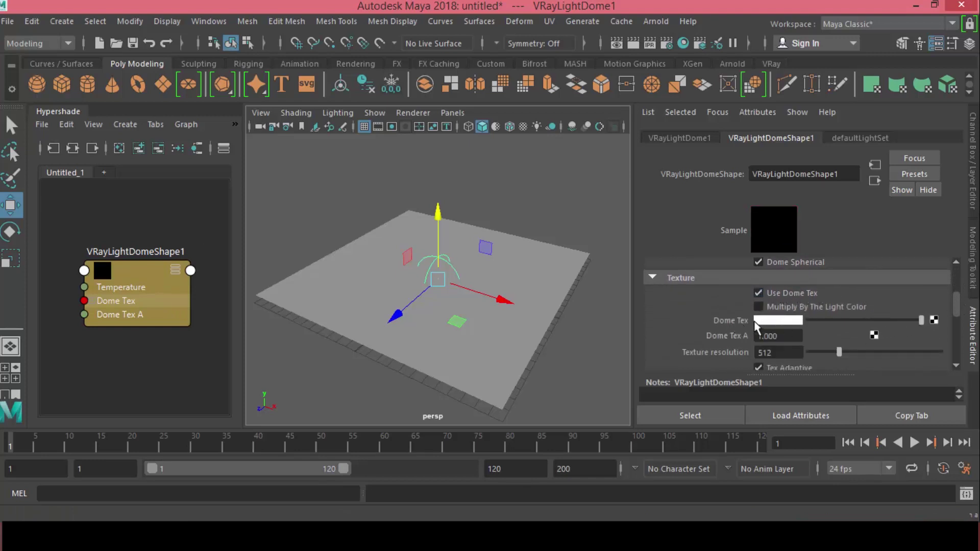
Map a file texture using HDR-STUDIO.exr from New folder to the dome light and set its filter type to Off.
click(935, 320)
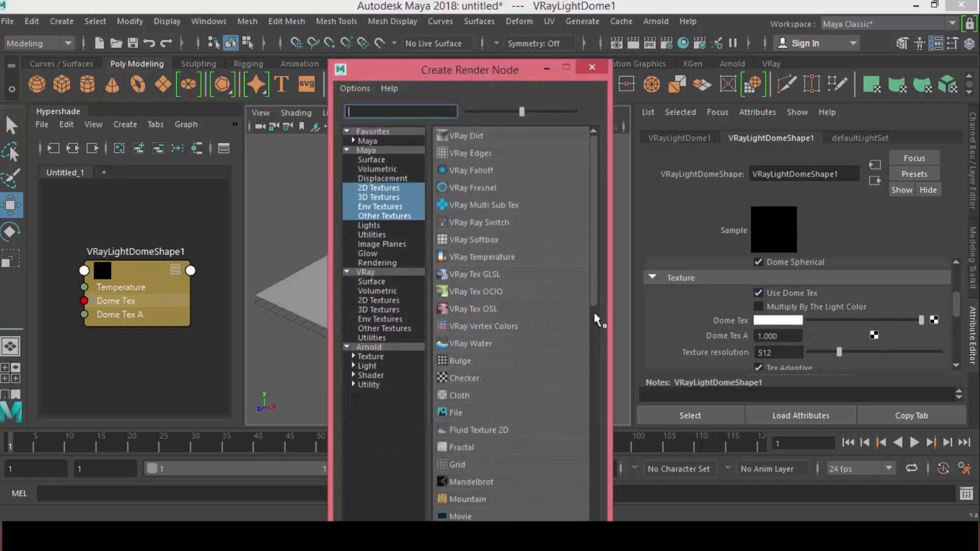
click(454, 412)
click(938, 334)
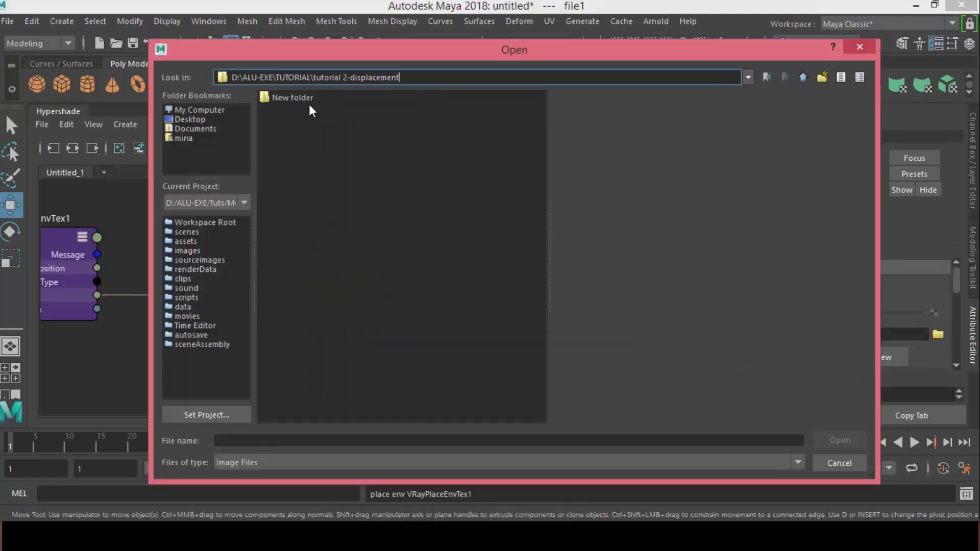
double_click(288, 97)
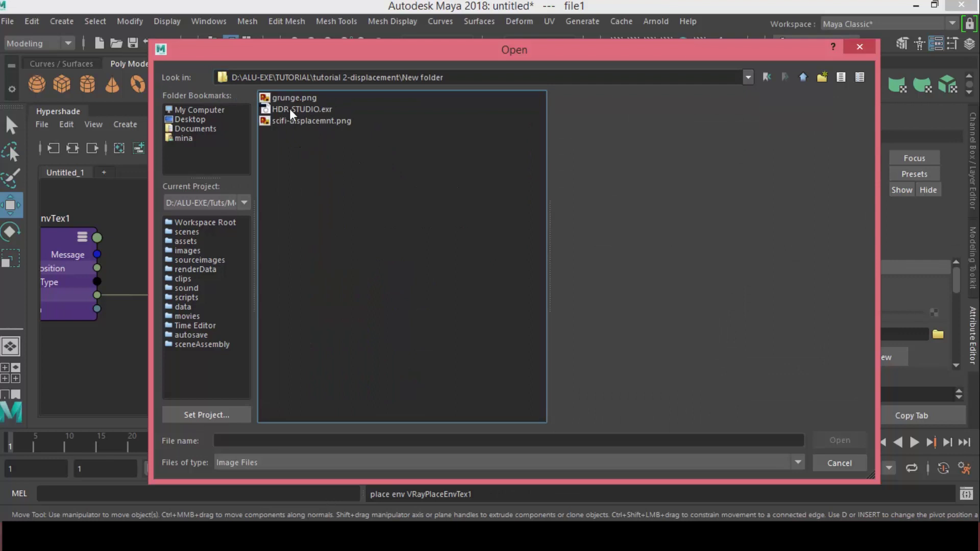
click(324, 109)
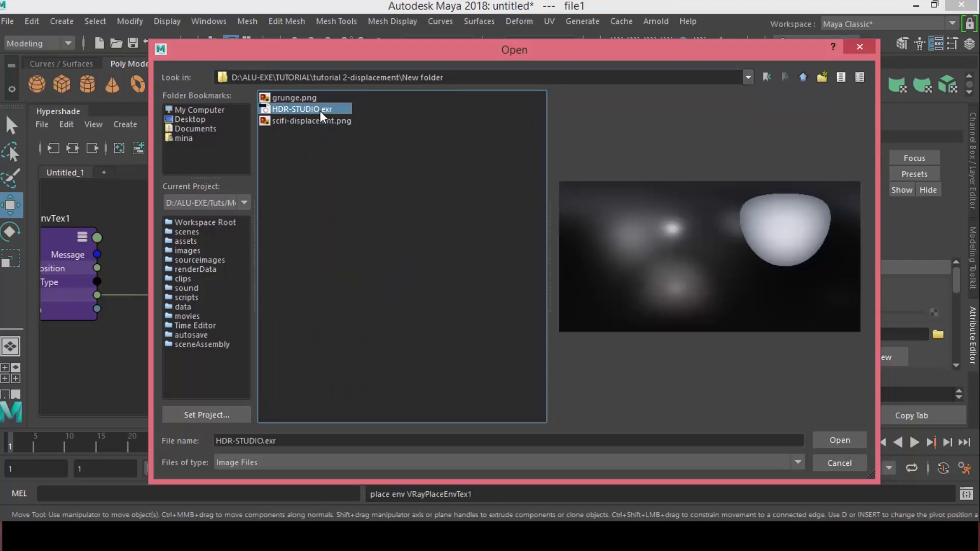
click(837, 440)
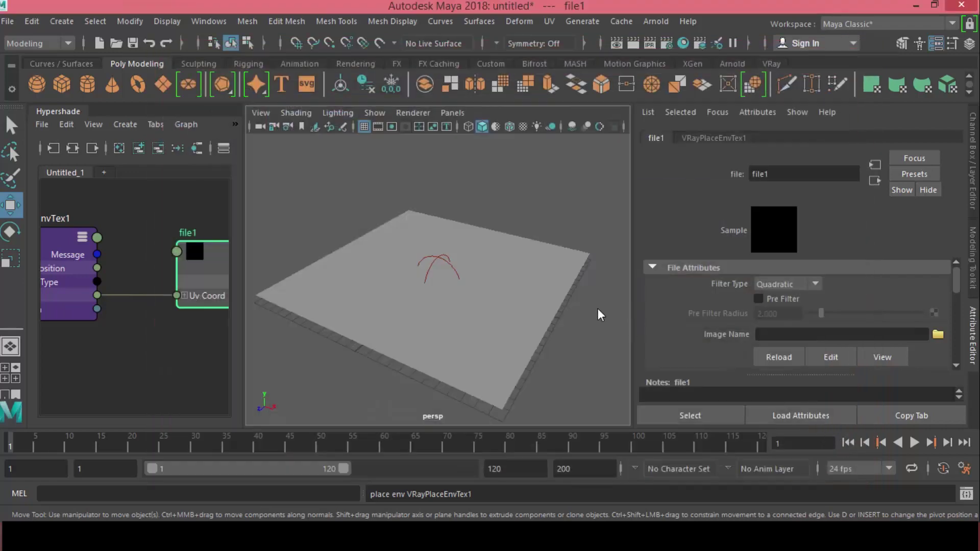
click(815, 284)
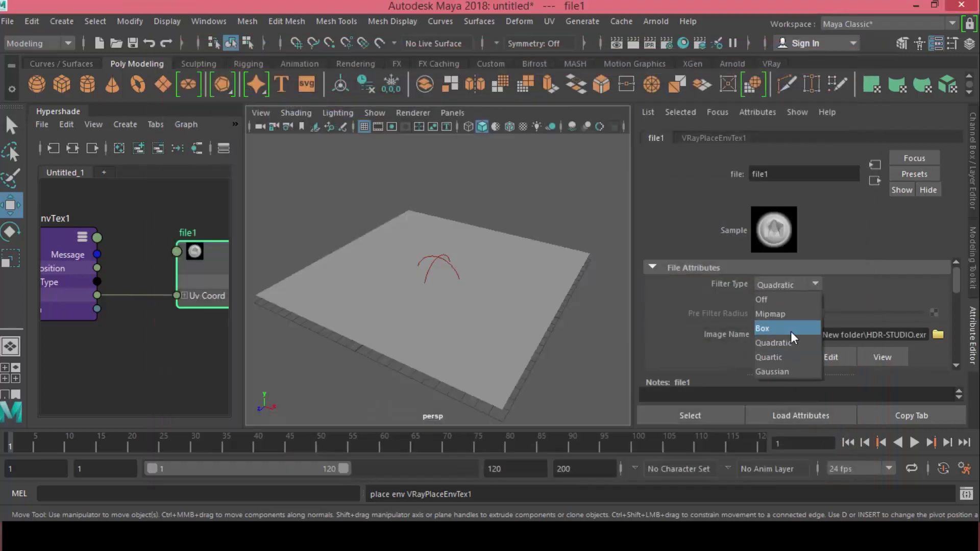
click(761, 299)
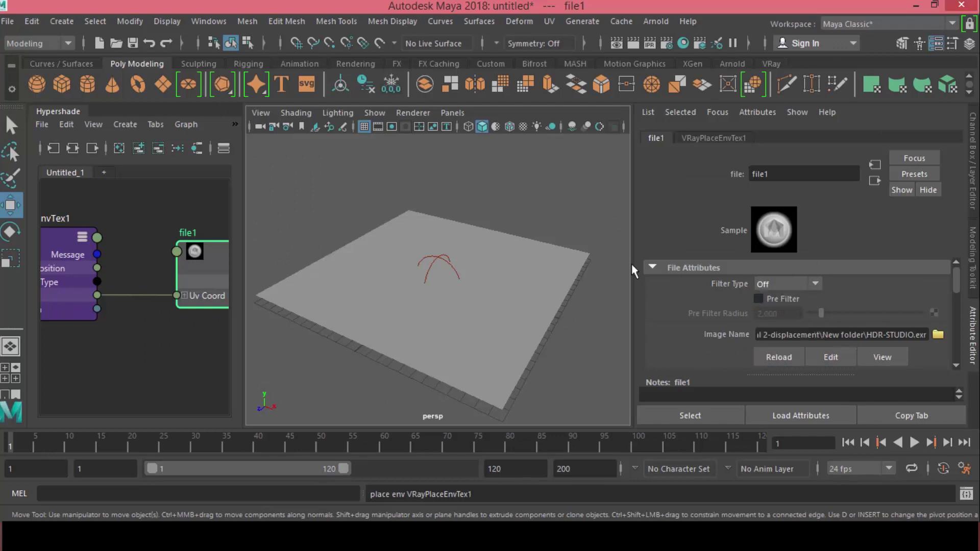
Set V-Ray as the scene's renderer and turn on global illumination.
click(546, 291)
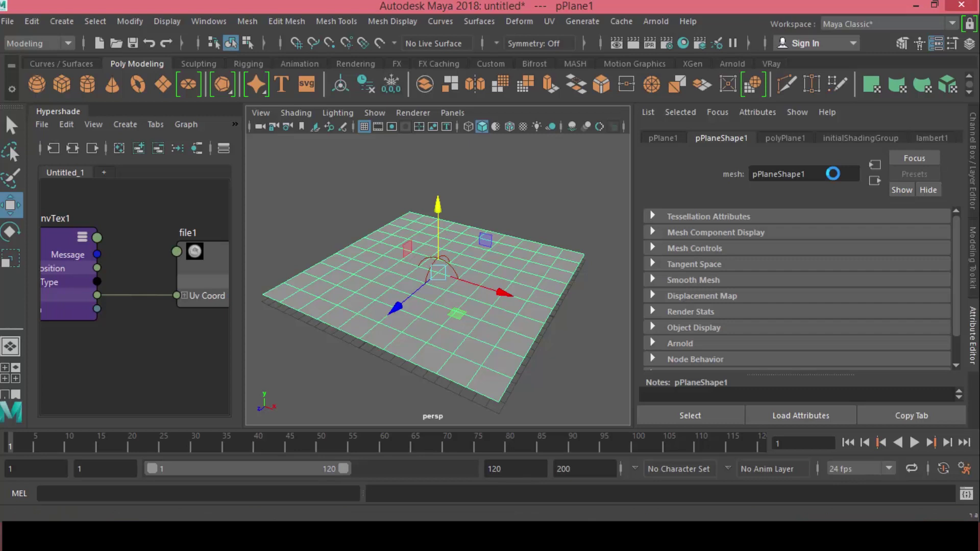
click(666, 43)
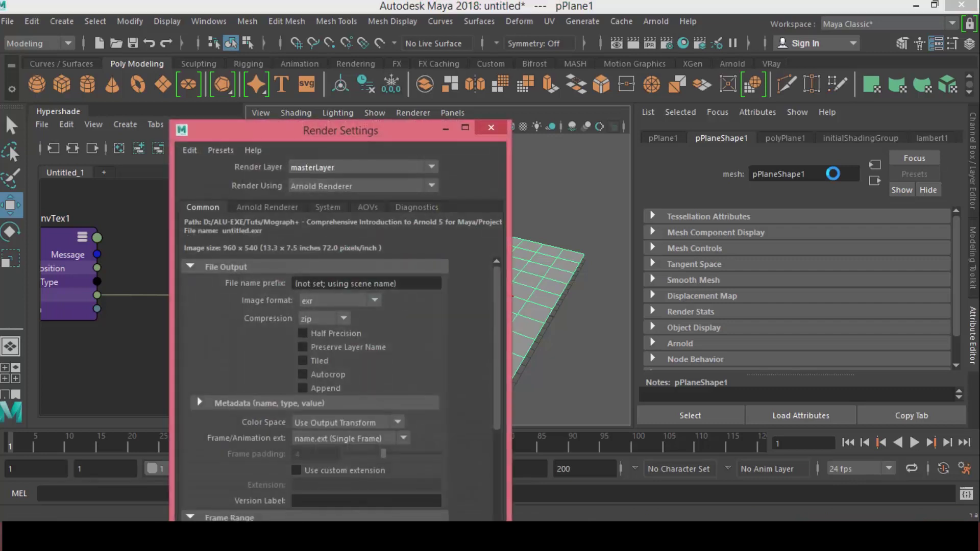
click(363, 187)
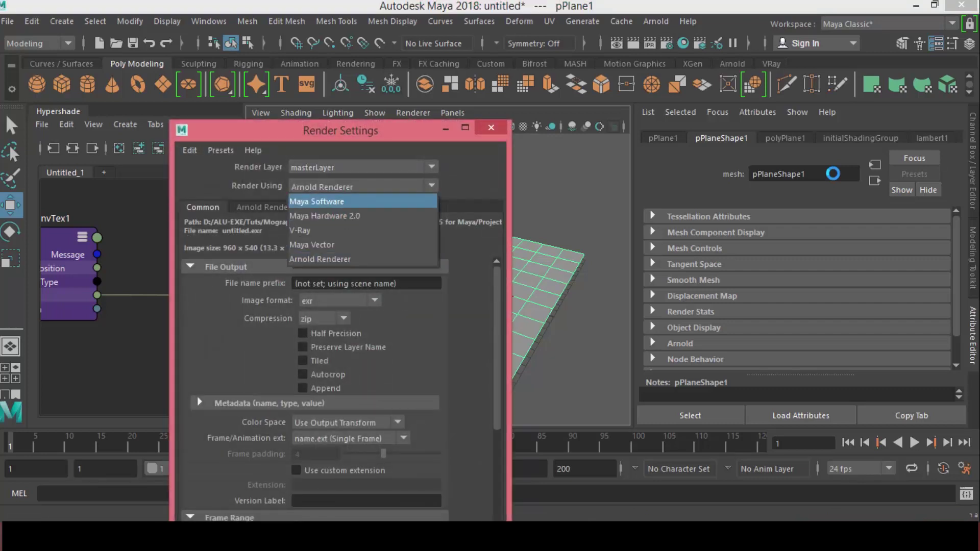
click(311, 230)
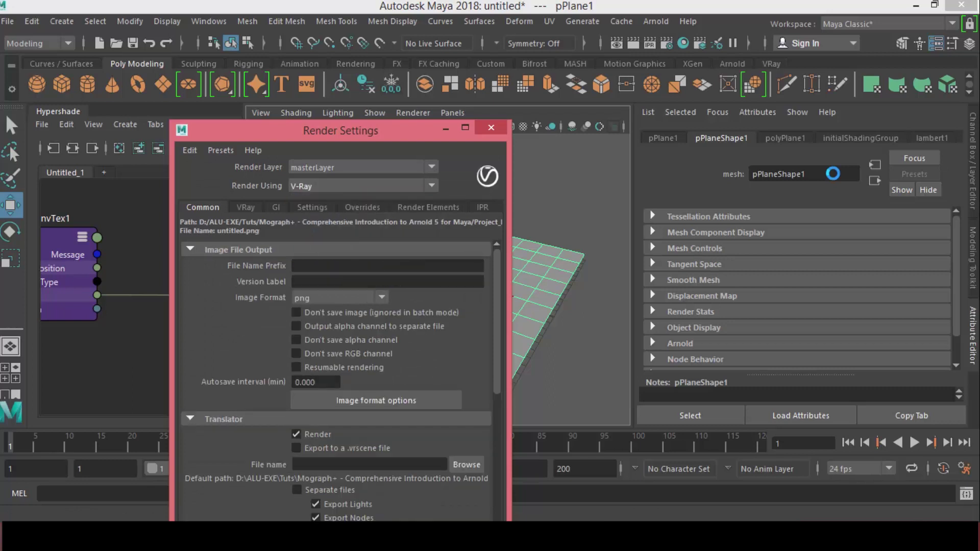
click(275, 207)
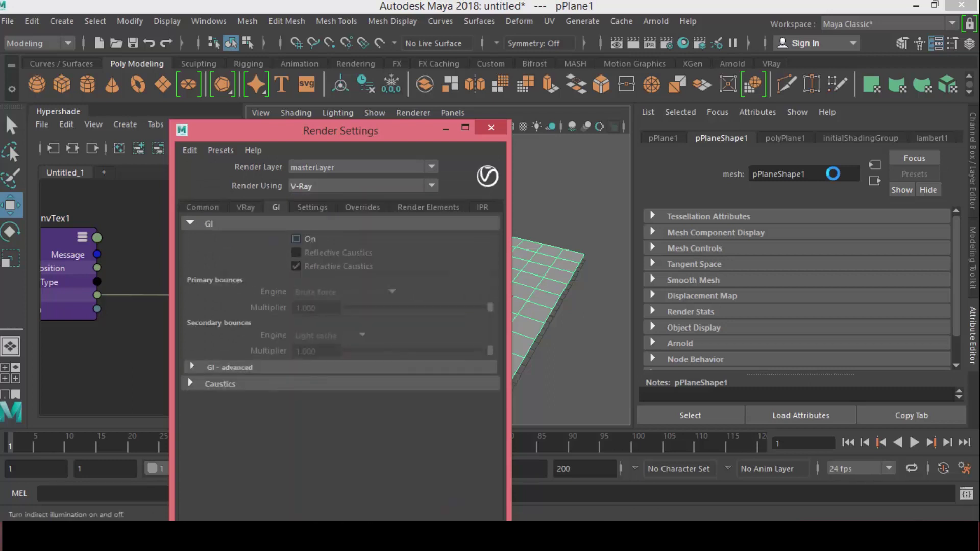
click(296, 238)
click(491, 128)
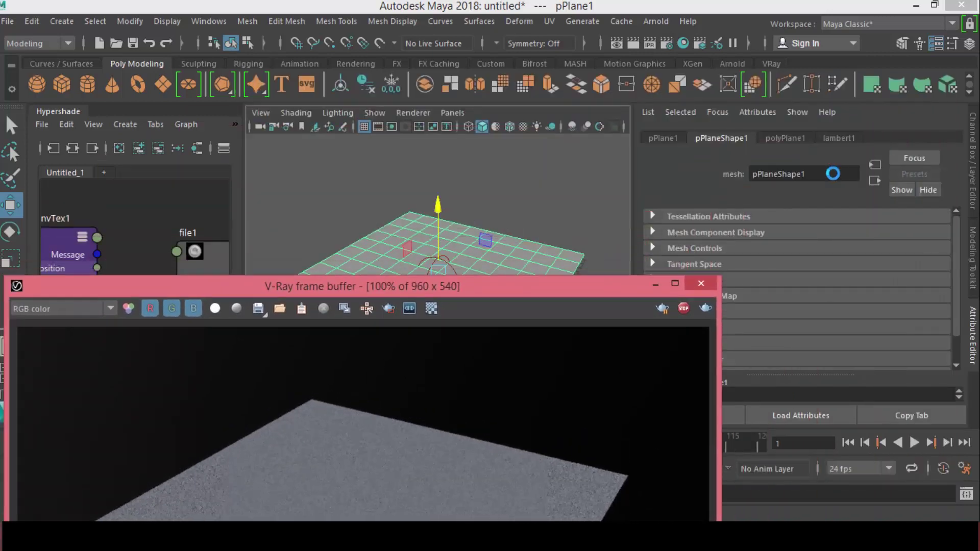
Assign a new VRay Mtl to the polygon plane and name the material "plane".
right_drag(558, 122, 561, 490)
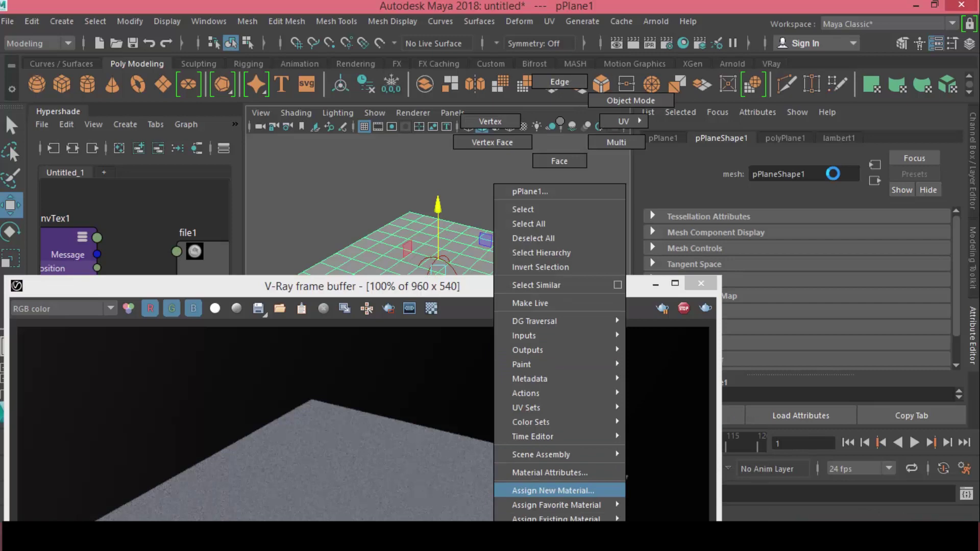
right_drag(557, 490, 556, 491)
click(308, 253)
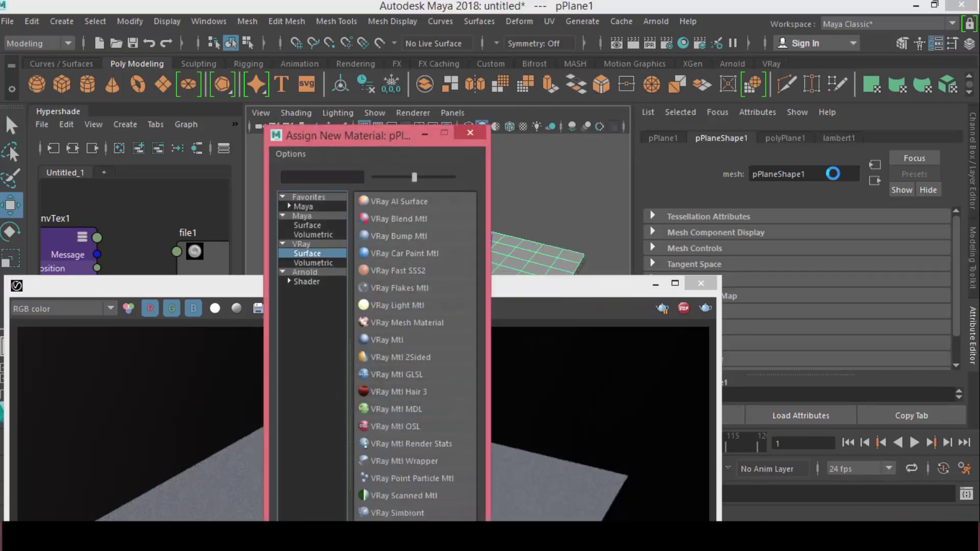
click(386, 340)
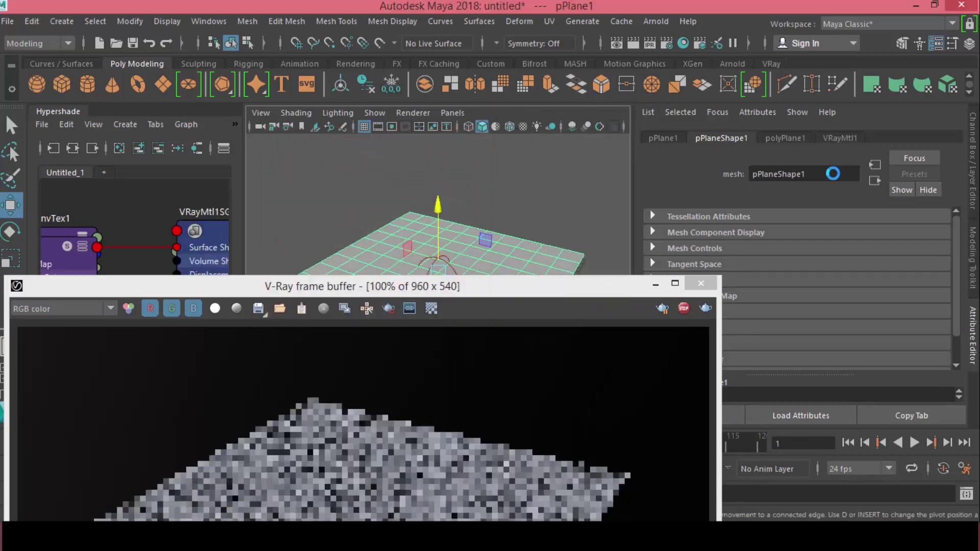
drag(368, 284, 260, 155)
double_click(833, 174)
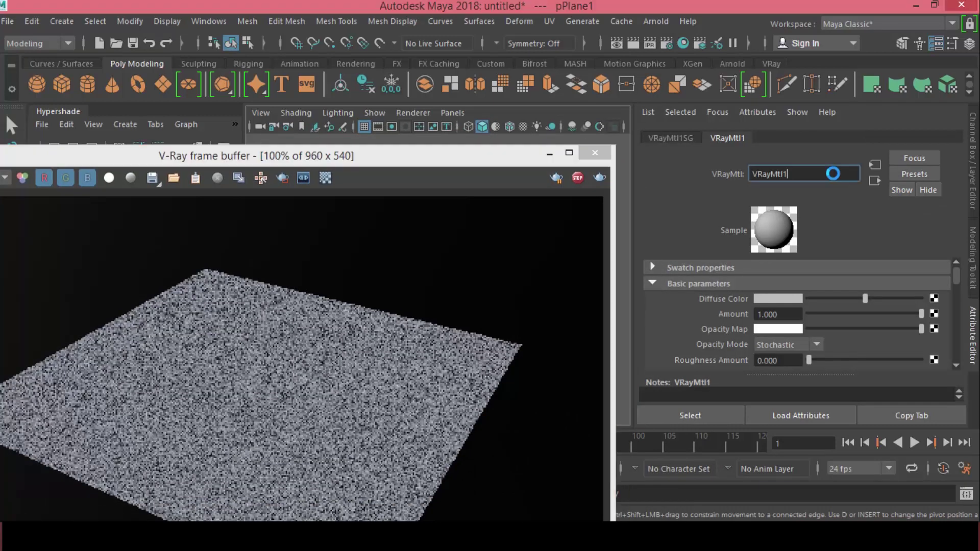
text(plane)
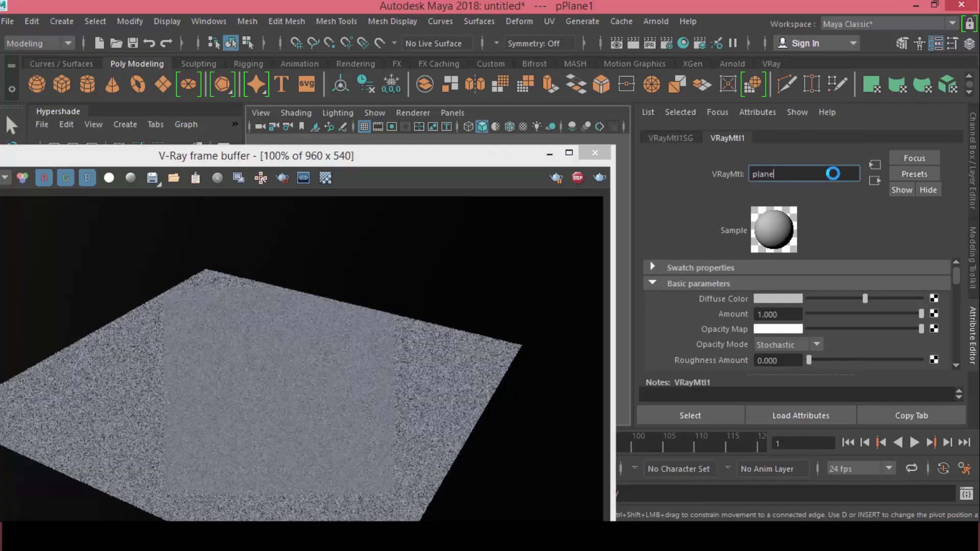
key(Return)
Darken the plane material's diffuse color to almost black and set its reflection color to white.
drag(865, 299, 811, 299)
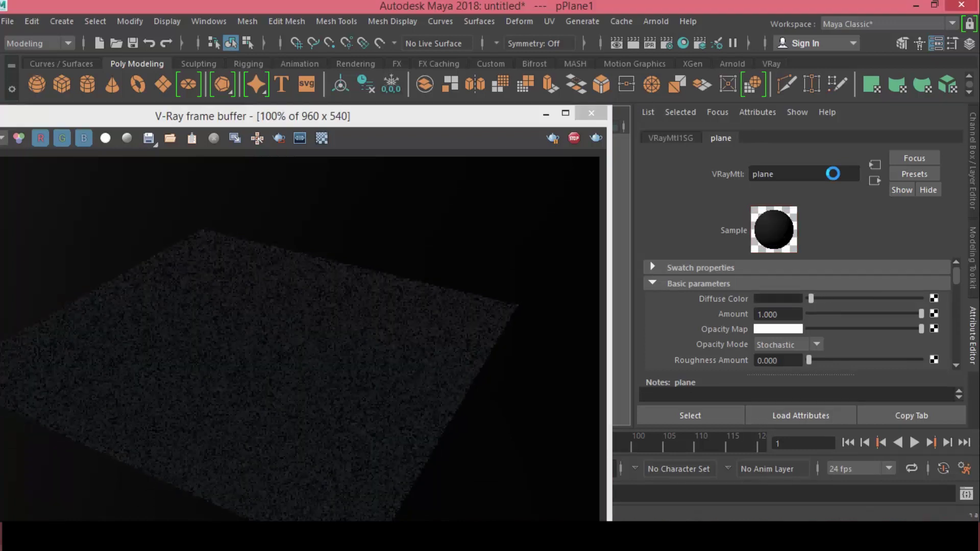
scroll(796, 314, down, 5)
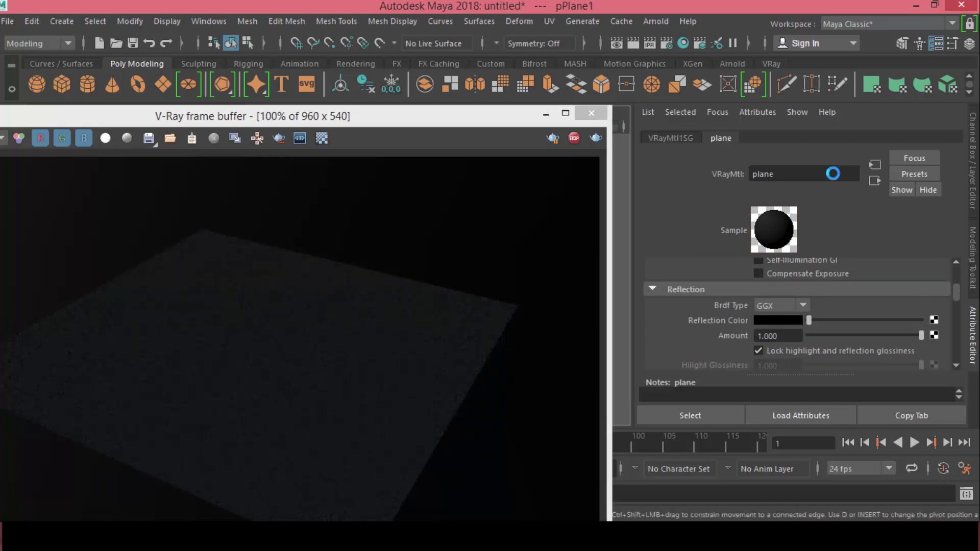
drag(809, 320, 921, 320)
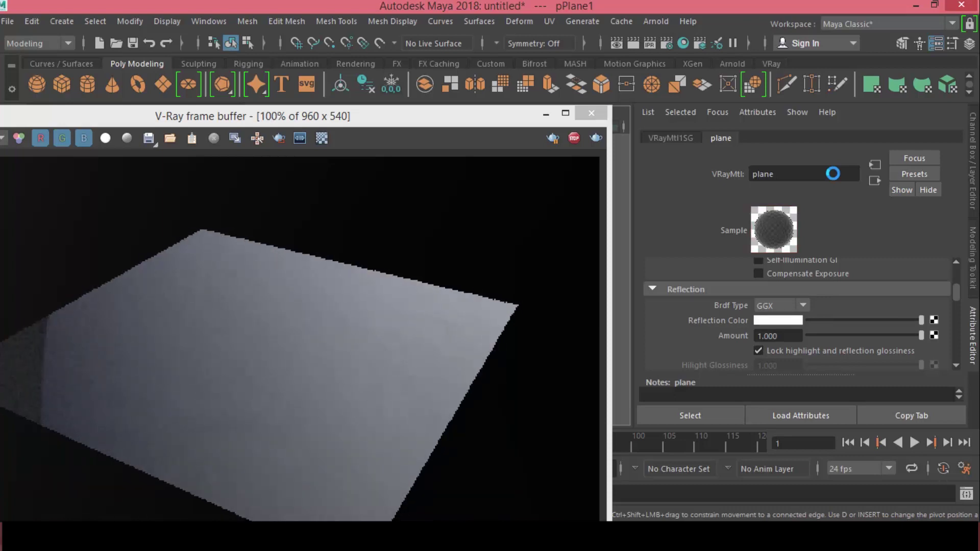
Map a file texture using grunge.png from New folder to the plane material's reflection glossiness.
mouse_move(408, 116)
mouse_down()
mouse_move(380, 80)
mouse_move(384, 68)
mouse_up()
alt+drag(608, 256, 733, 229)
scroll(799, 314, down, 3)
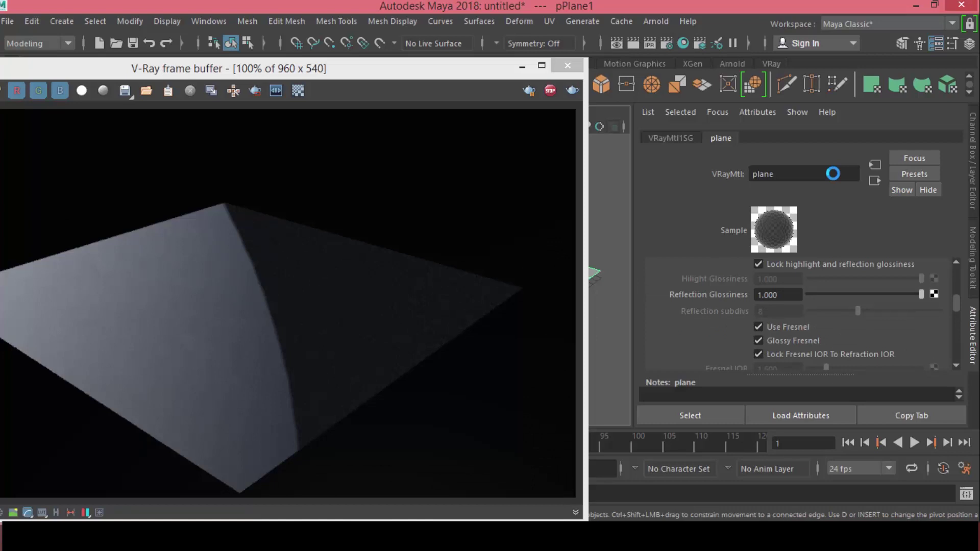
click(778, 295)
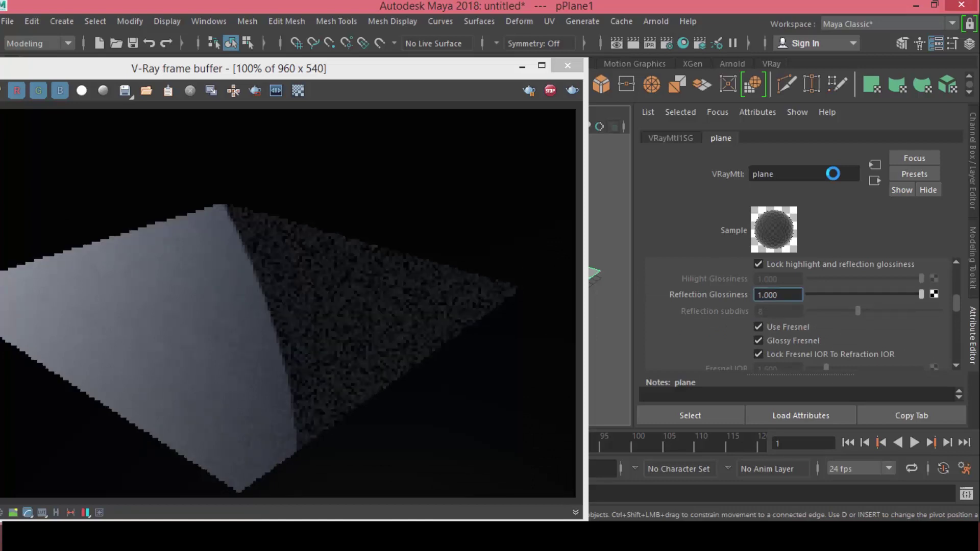
click(933, 294)
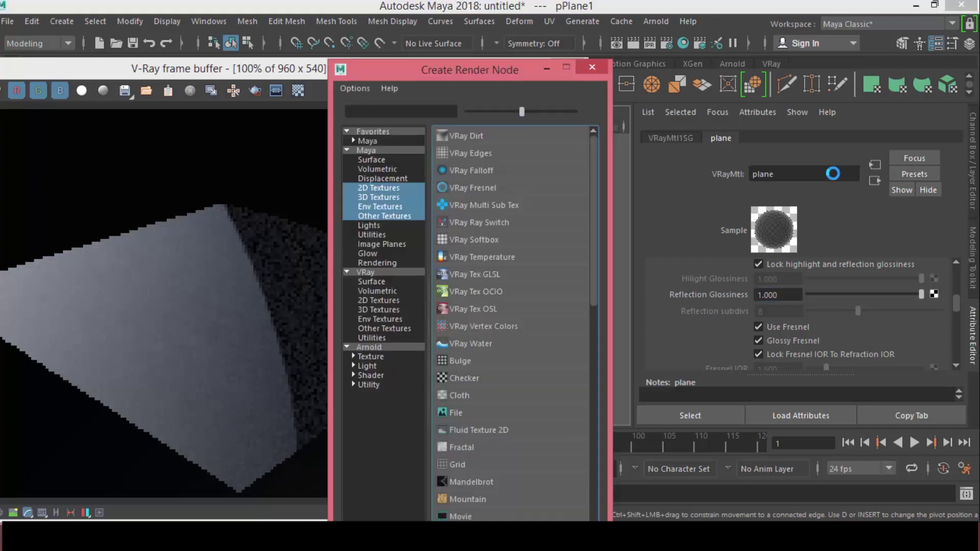
click(456, 413)
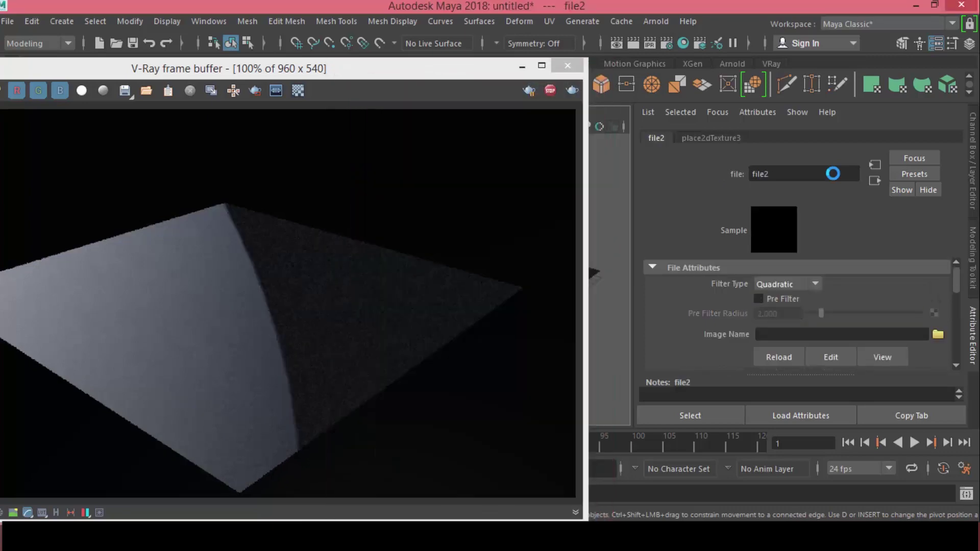
click(939, 335)
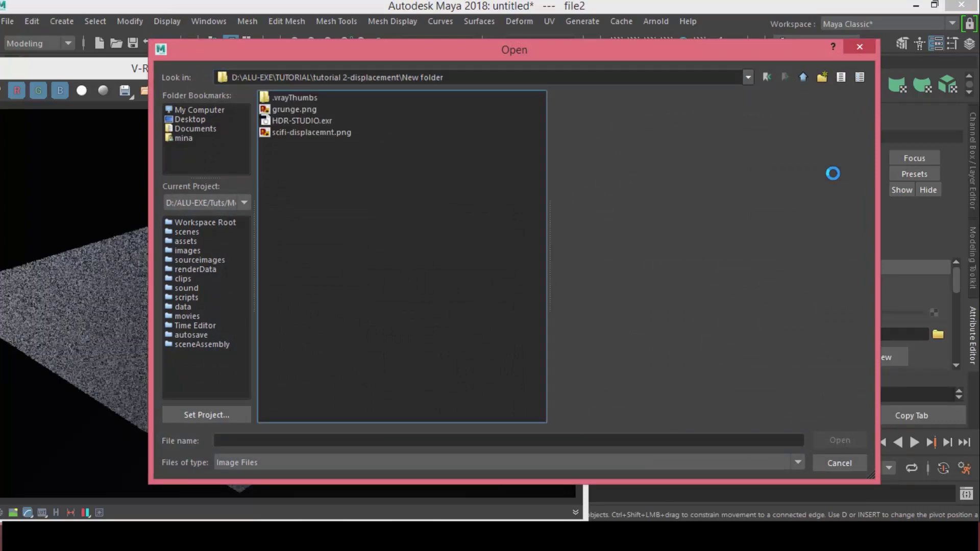
click(295, 109)
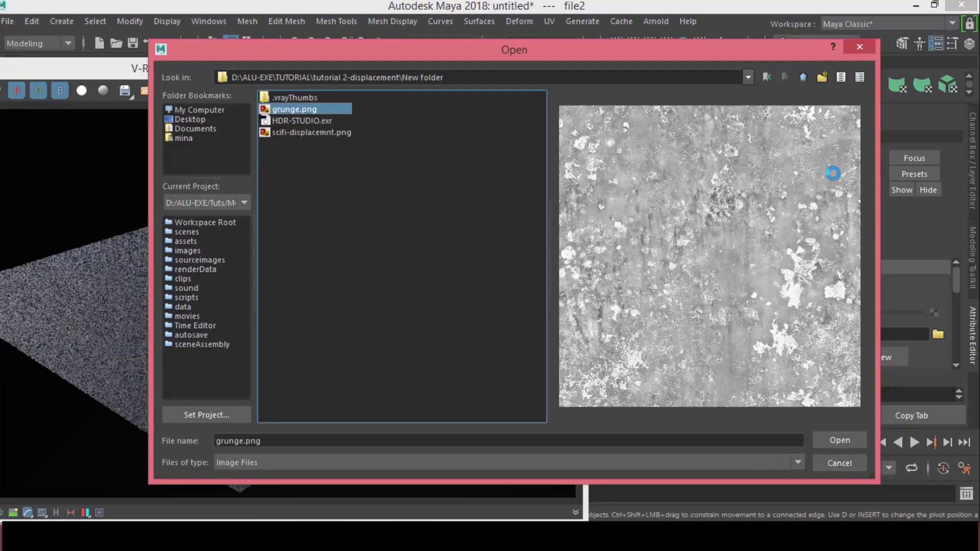
key(Return)
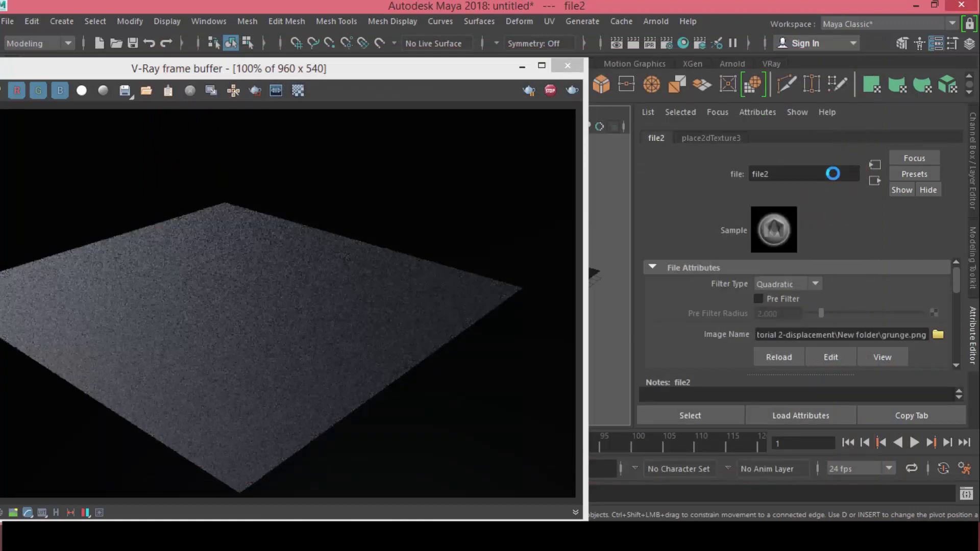
Set the grunge texture's filter type to Off, check the reflections in the V-Ray render from several angles, and minimize the frame buffer.
click(788, 283)
click(776, 299)
drag(408, 68, 353, 49)
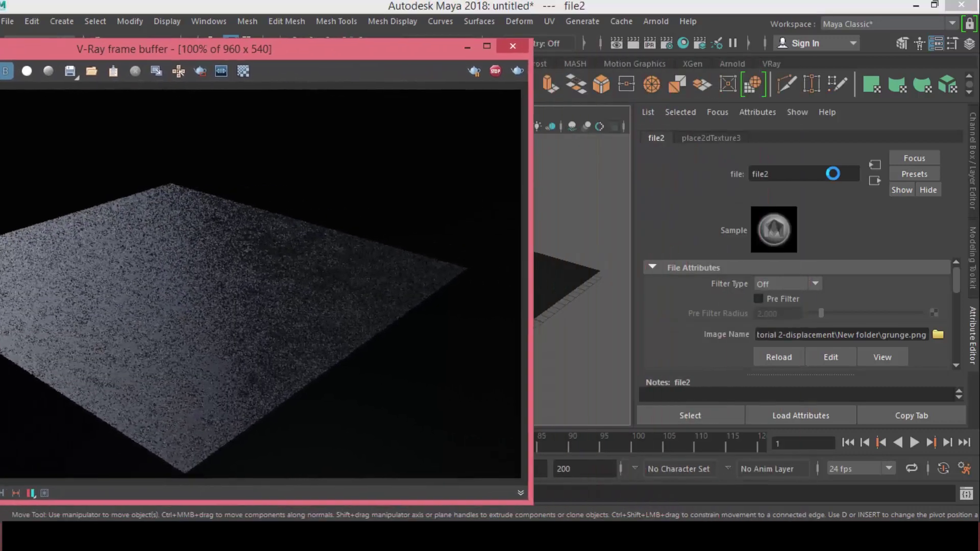
alt+drag(581, 214, 581, 250)
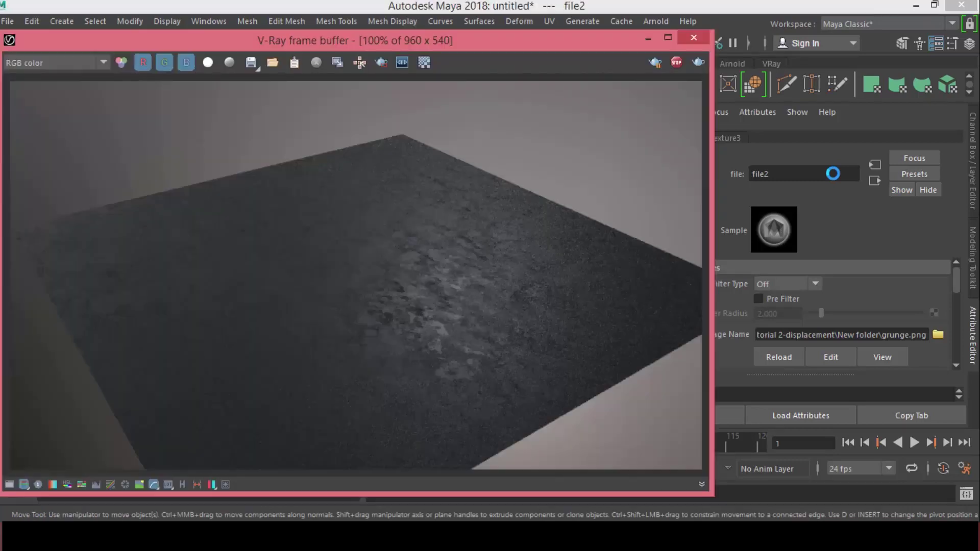
drag(460, 41, 321, 75)
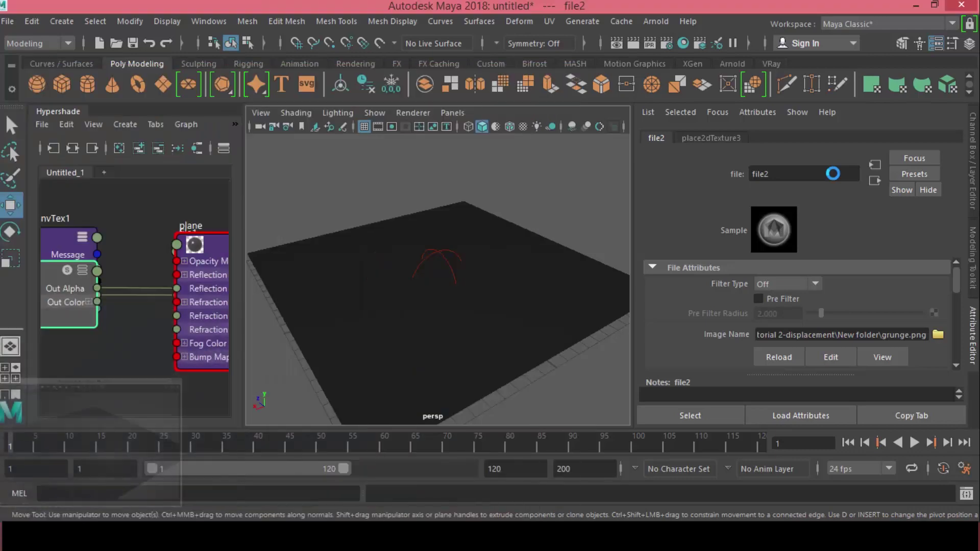
click(510, 72)
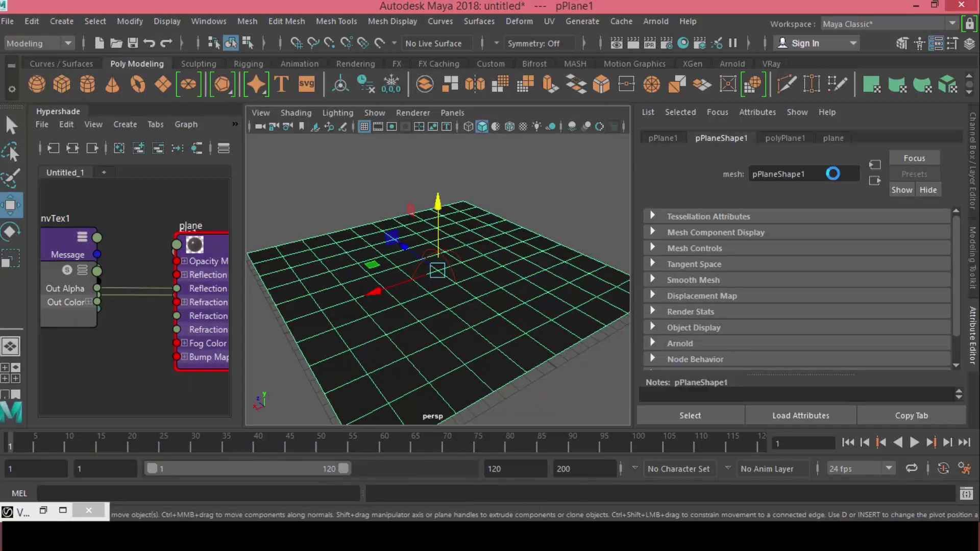
Apply a single VRayDisplacement node to the selected plane and display the displacement node's attributes.
click(62, 21)
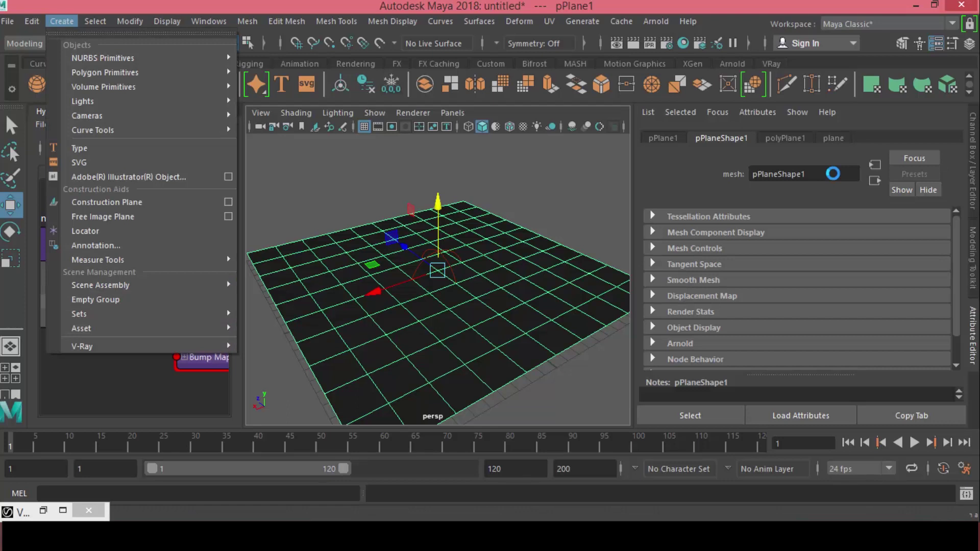
mouse_move(153, 346)
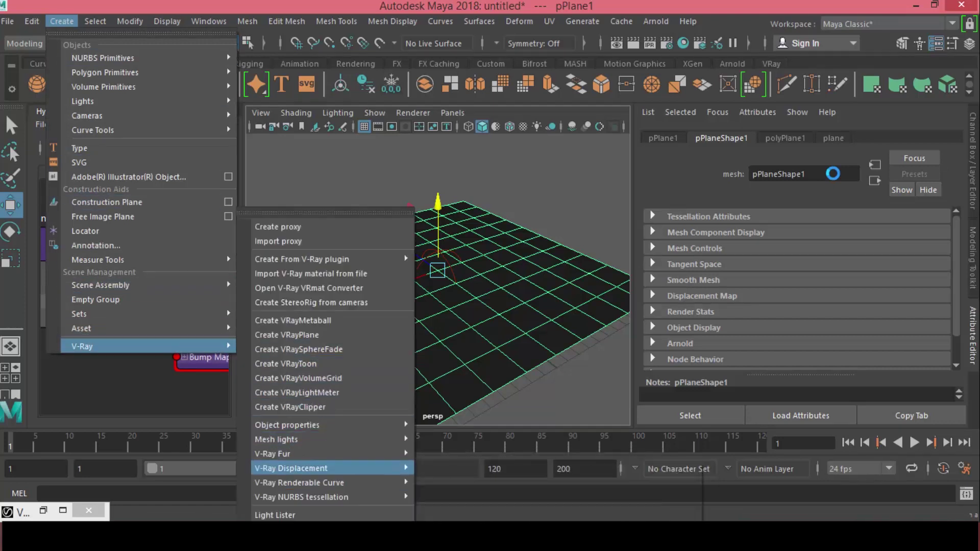
mouse_move(306, 468)
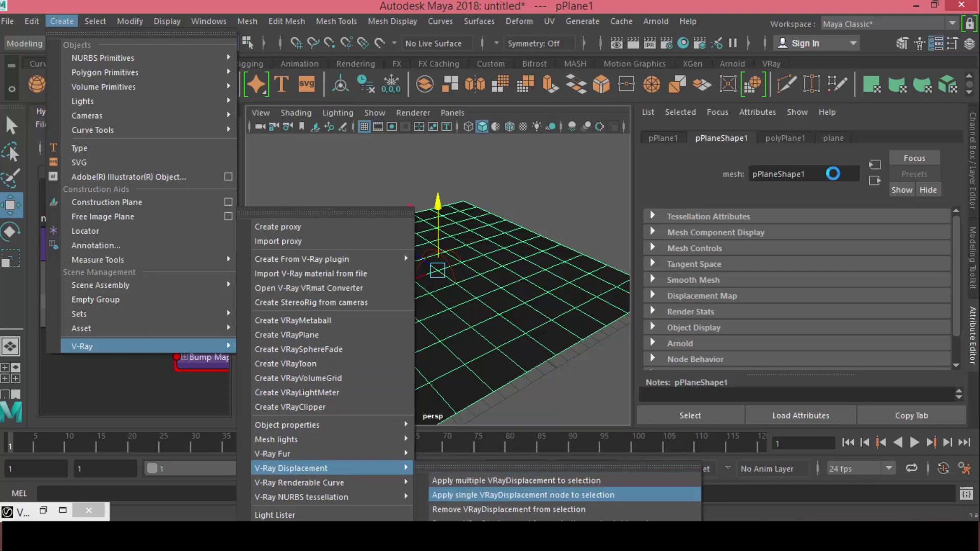
click(523, 495)
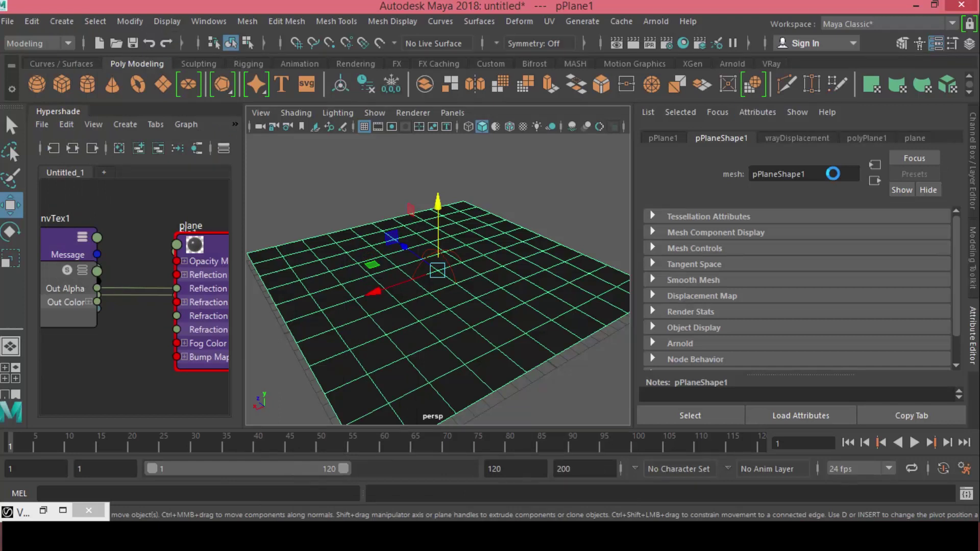
click(797, 138)
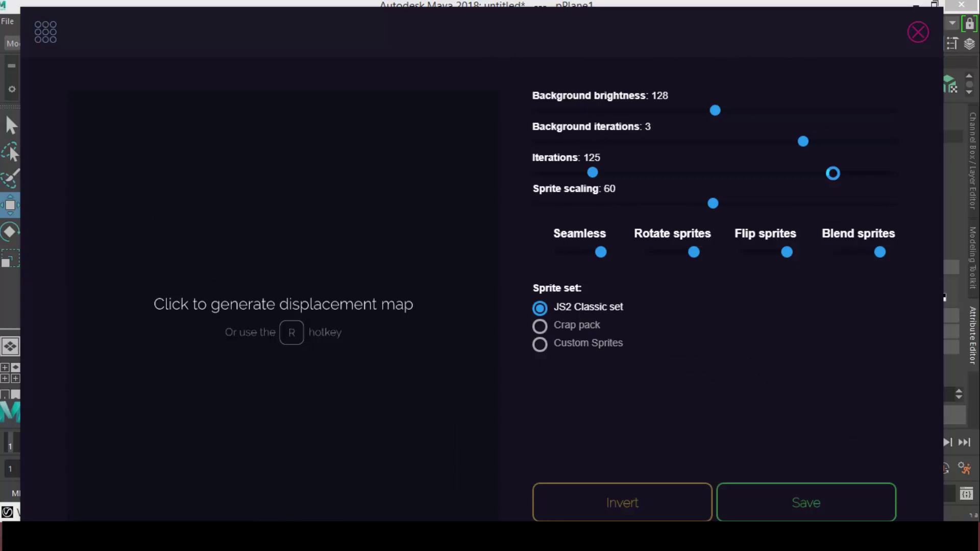
key(r)
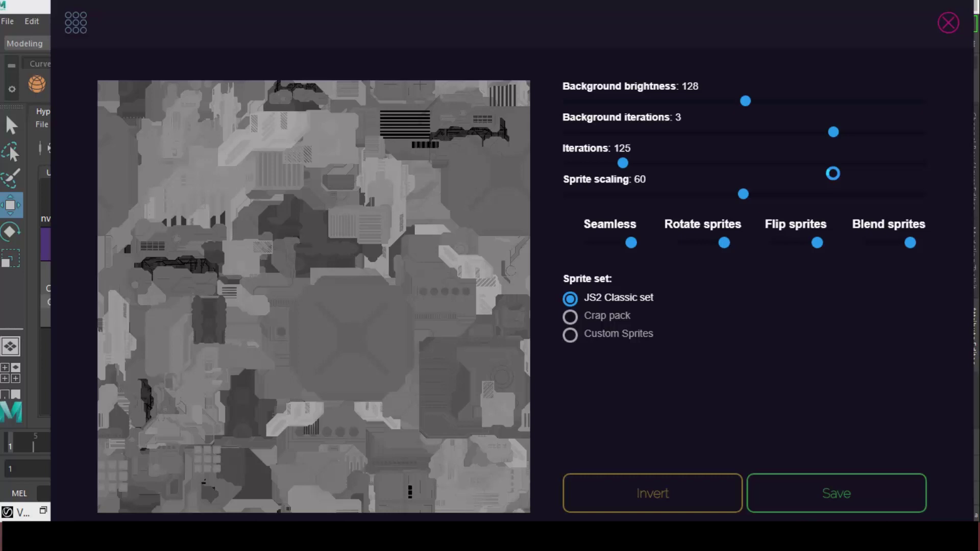
click(836, 493)
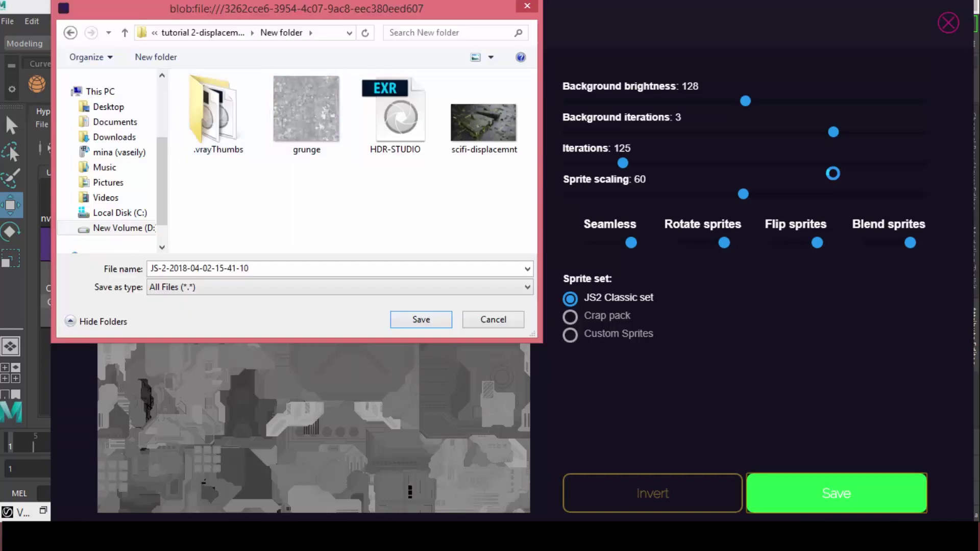
key(Return)
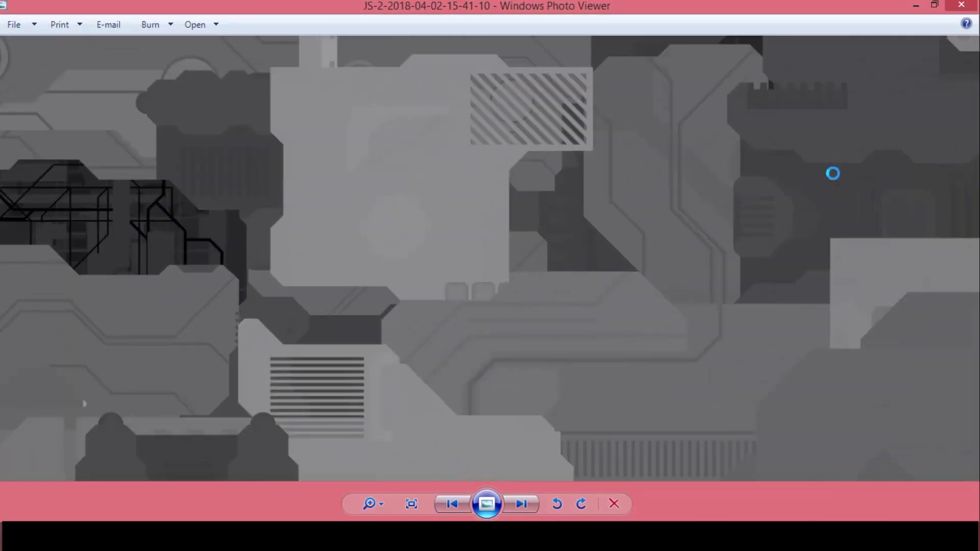
scroll(832, 173, up, 1)
drag(832, 173, 716, 64)
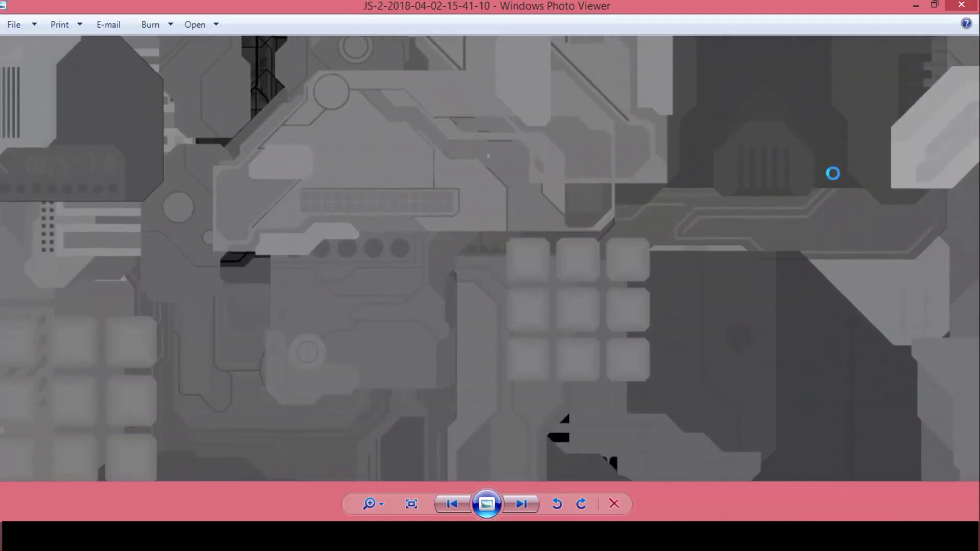
key(alt+Tab)
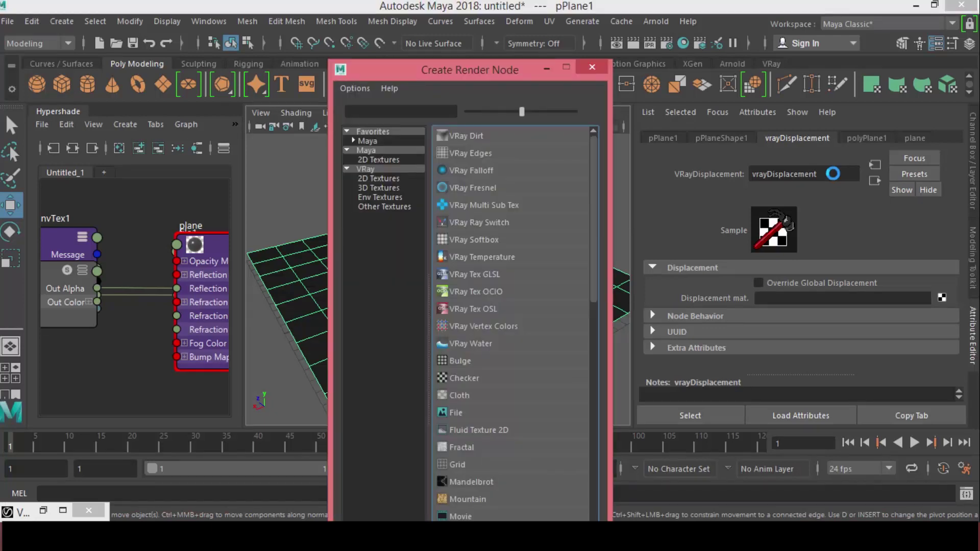
click(456, 412)
click(938, 334)
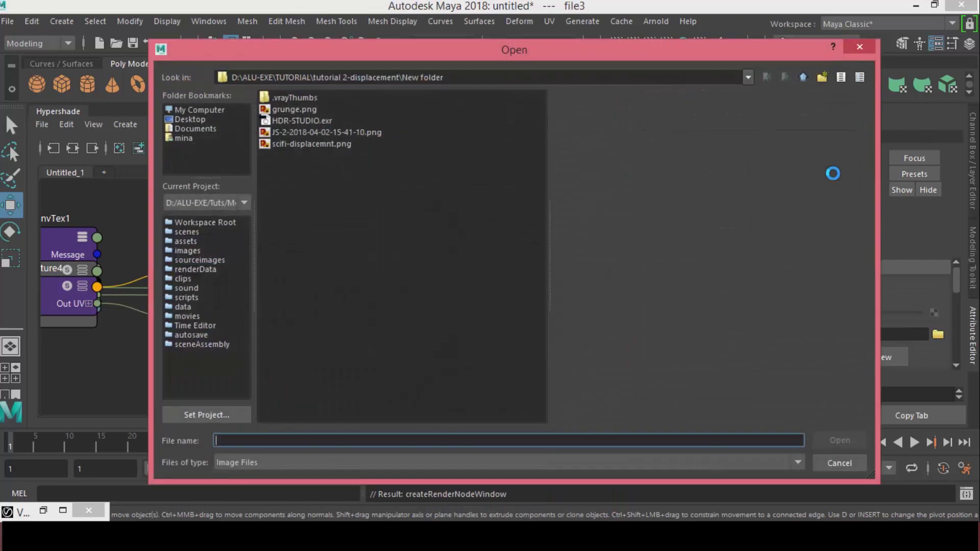
click(327, 133)
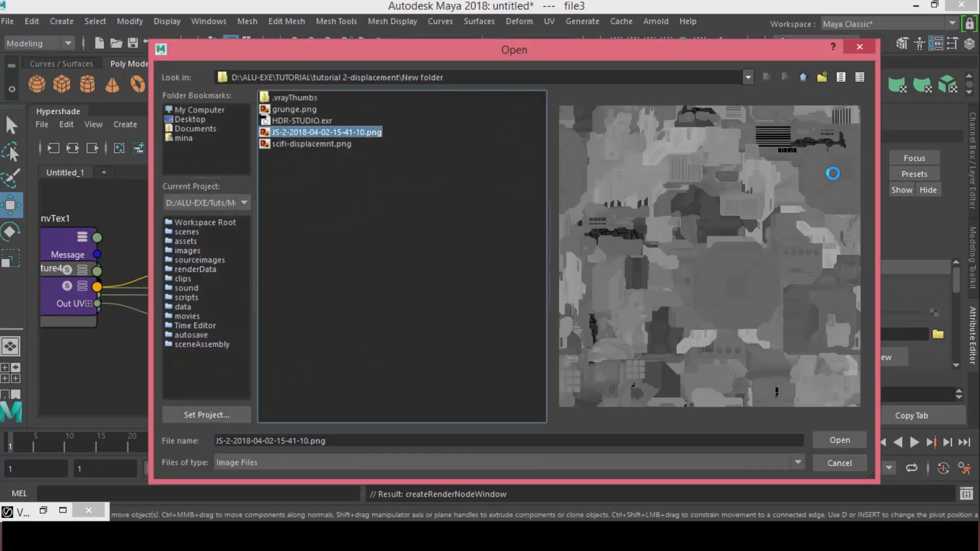
key(Return)
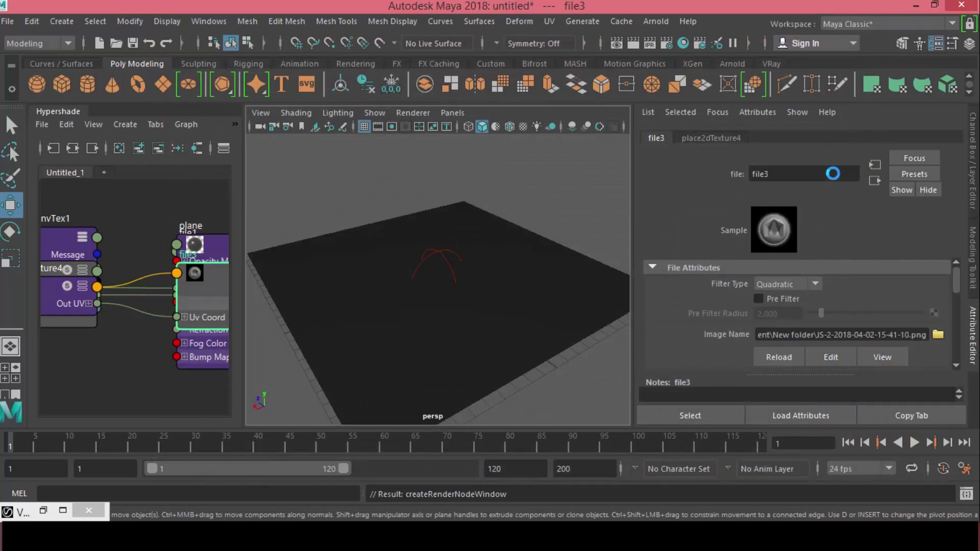
click(786, 284)
click(768, 299)
Reselect the polygon plane and clear the Hypershade node graph.
click(510, 291)
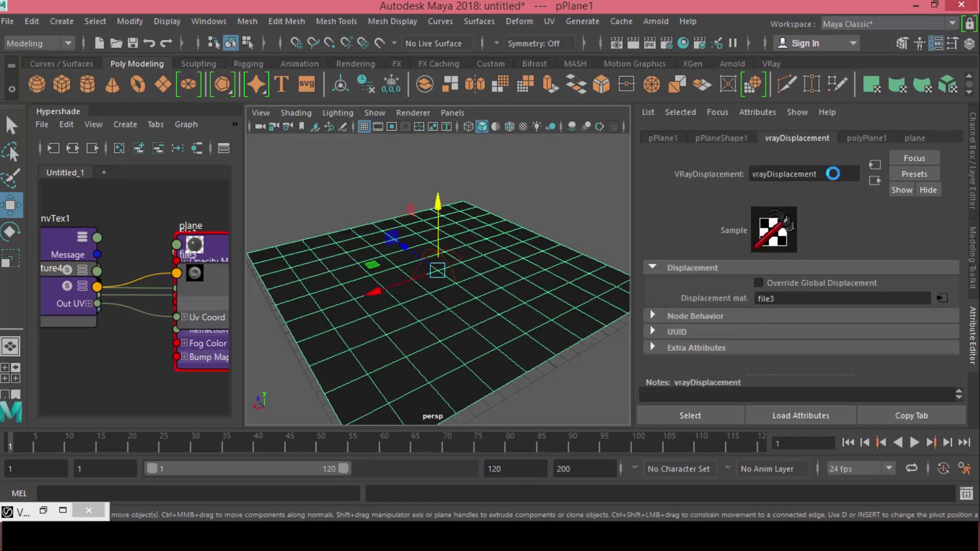
alt+drag(510, 291, 584, 283)
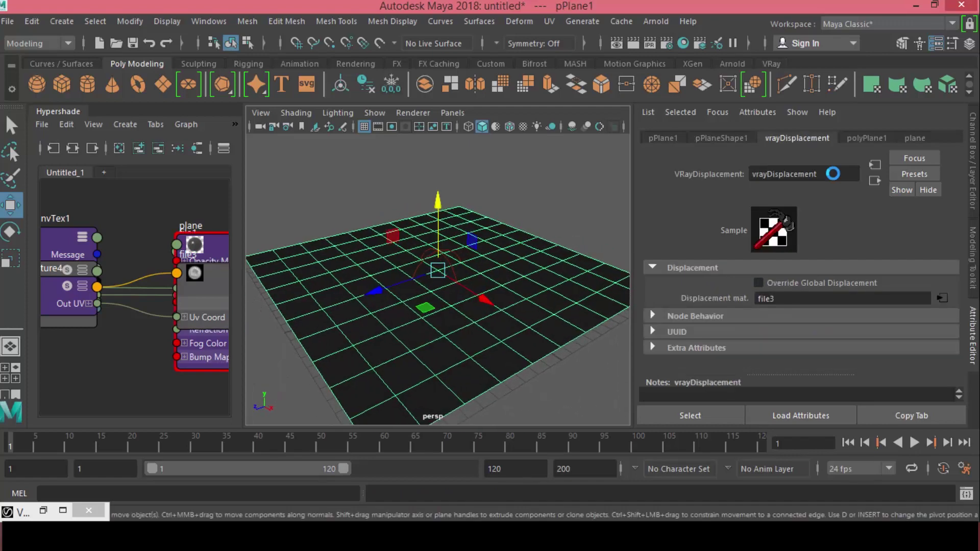
click(119, 148)
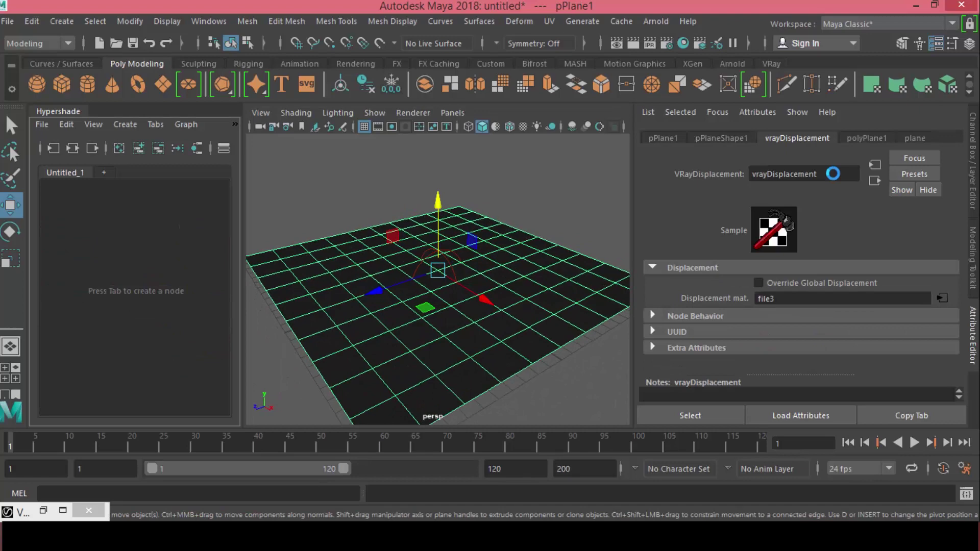
alt+drag(511, 291, 455, 293)
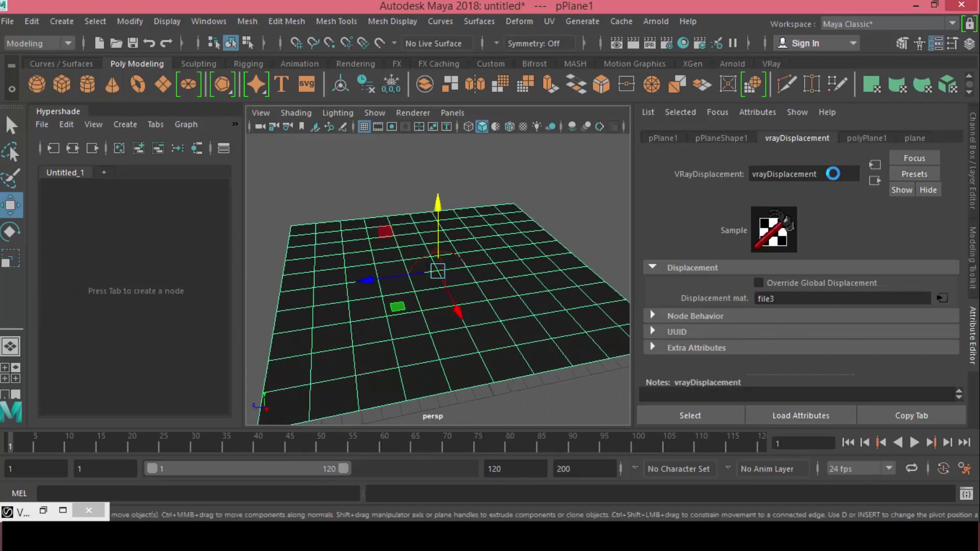
alt+drag(404, 331, 388, 332)
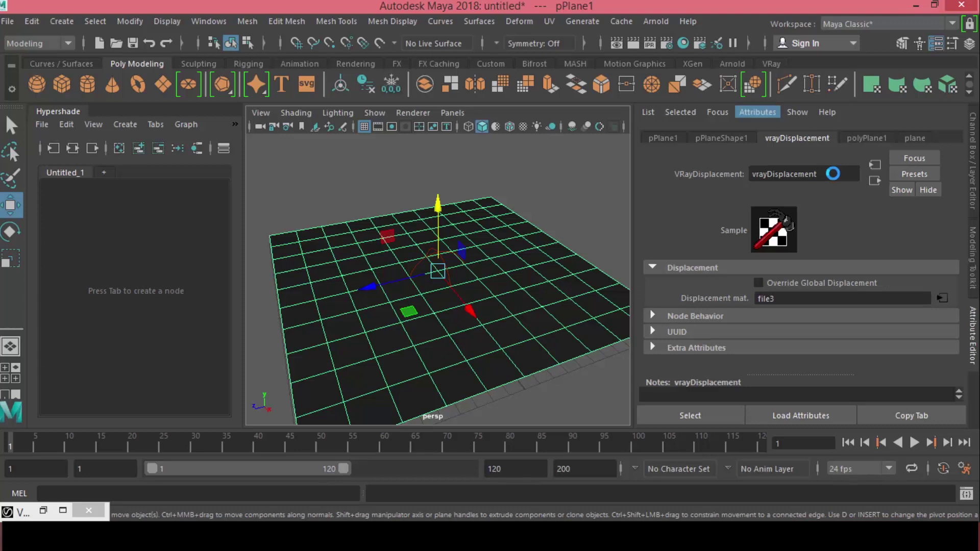
Add the V-Ray Subdivision and Displacement Quality attributes to the vrayDisplacement node.
mouse_move(832, 173)
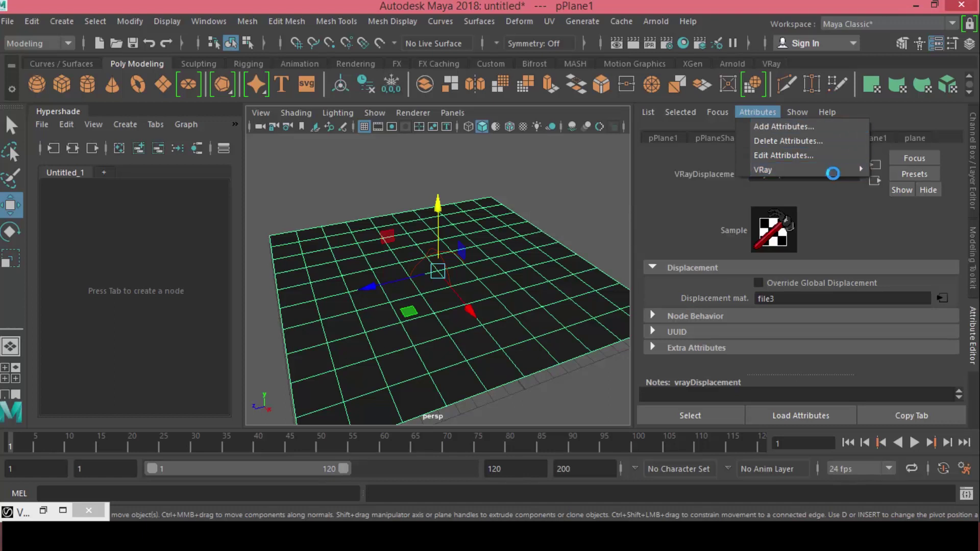
key(Down)
key(Down)
key(Down)
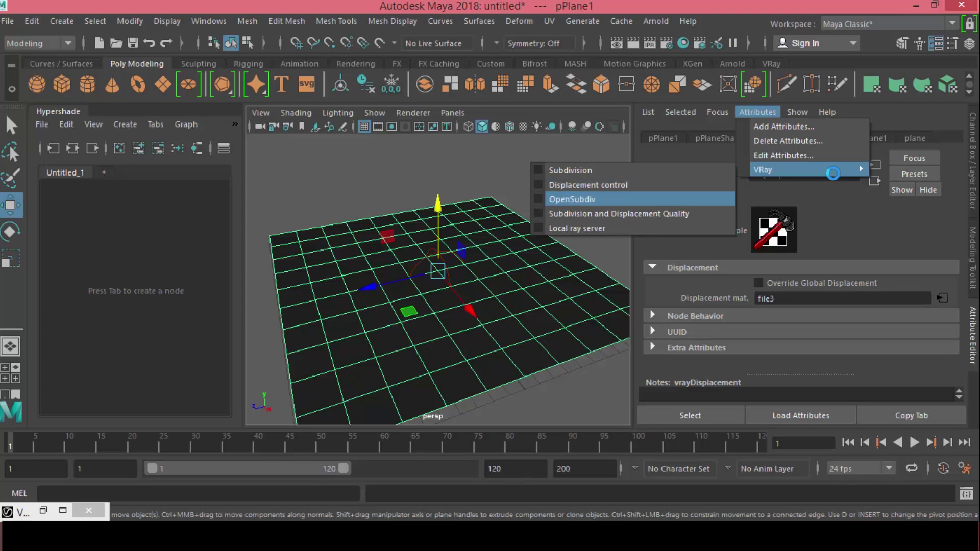
key(Down)
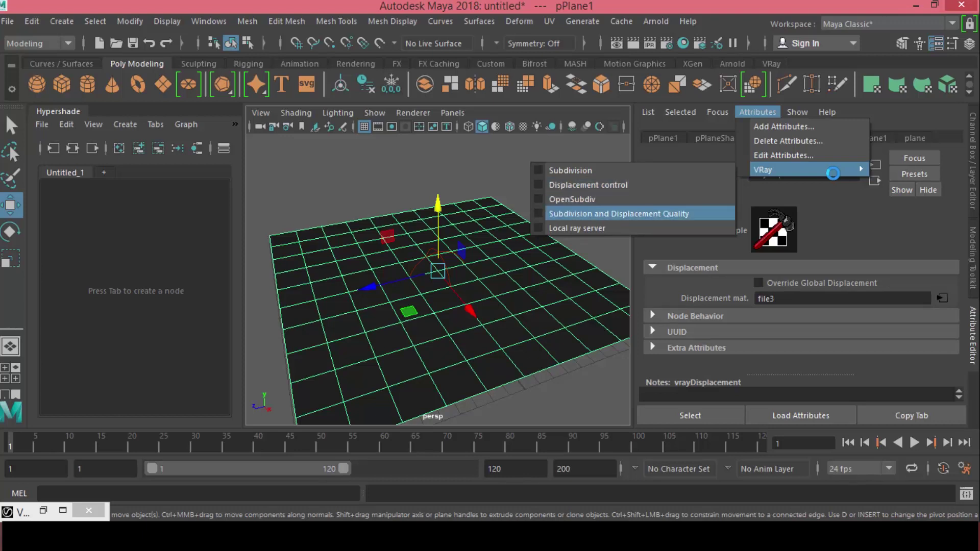
key(Return)
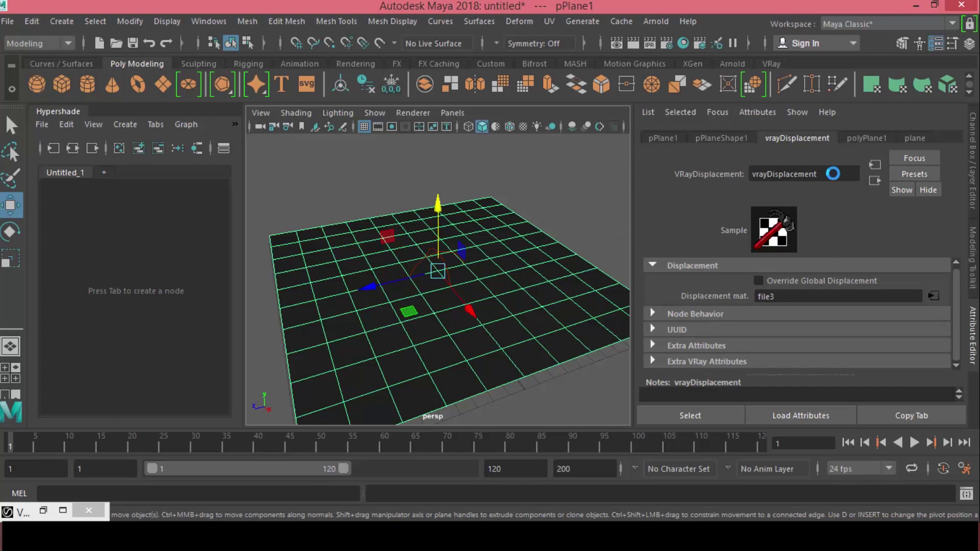
Expand the node's extra V-Ray attributes and add the Displacement control attributes to vrayDisplacement.
click(706, 361)
scroll(755, 327, down, 2)
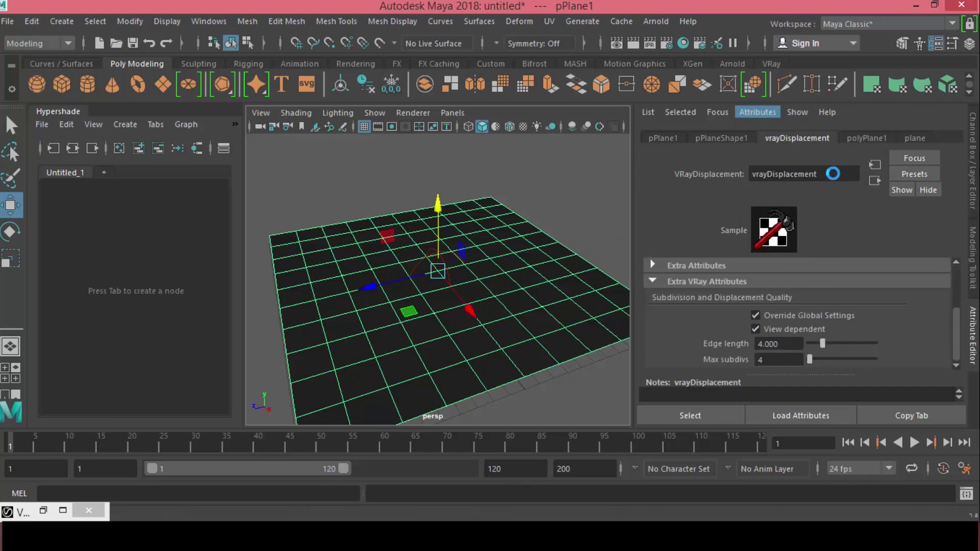
mouse_move(833, 174)
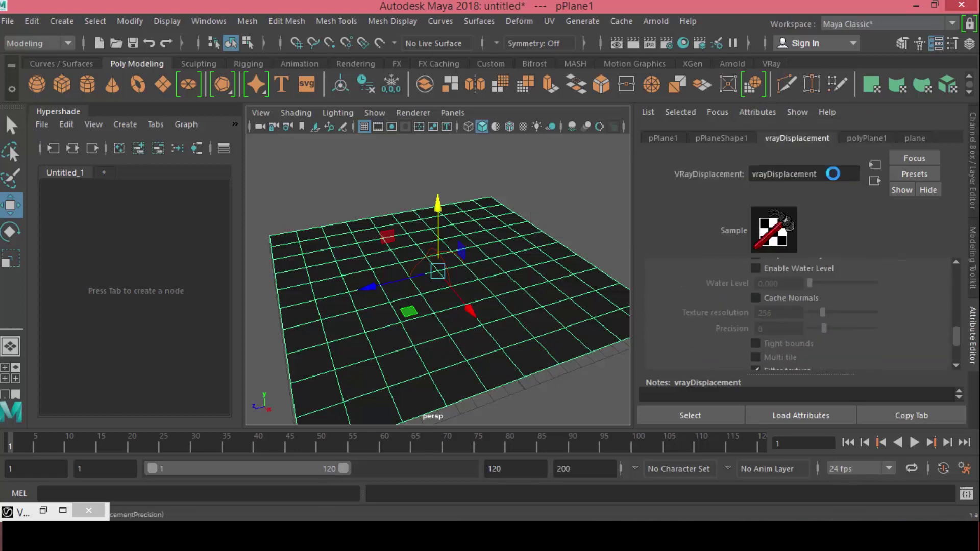
Open a copy of the vrayDisplacement attributes in a floating window over the Attribute Editor and show its Displacement control settings.
click(912, 415)
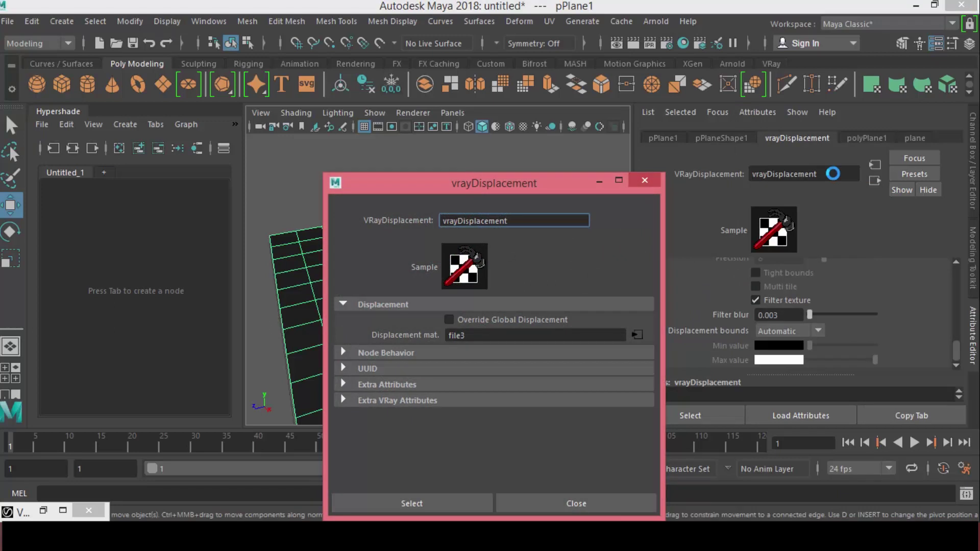
mouse_move(490, 181)
mouse_down()
mouse_move(698, 135)
mouse_move(803, 25)
mouse_up()
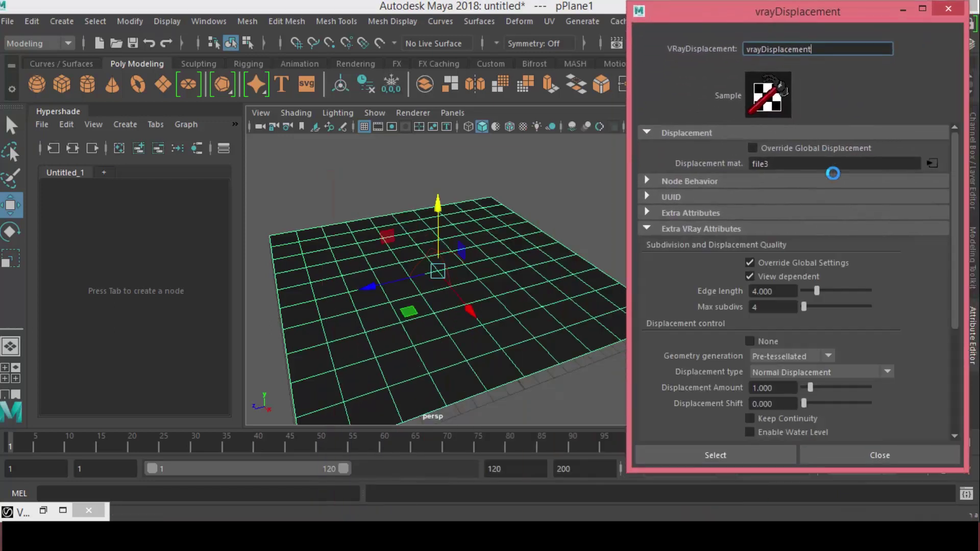
scroll(833, 173, down, 1)
scroll(833, 174, down, 2)
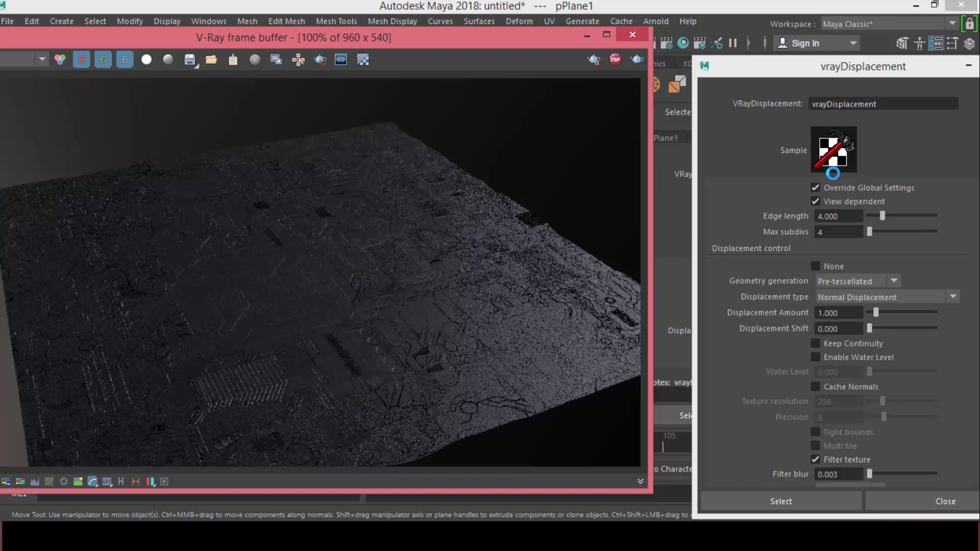
Enable region rendering in the V-Ray frame buffer and draw a render region around the circuit details in the plane's foreground.
drag(511, 37, 315, 38)
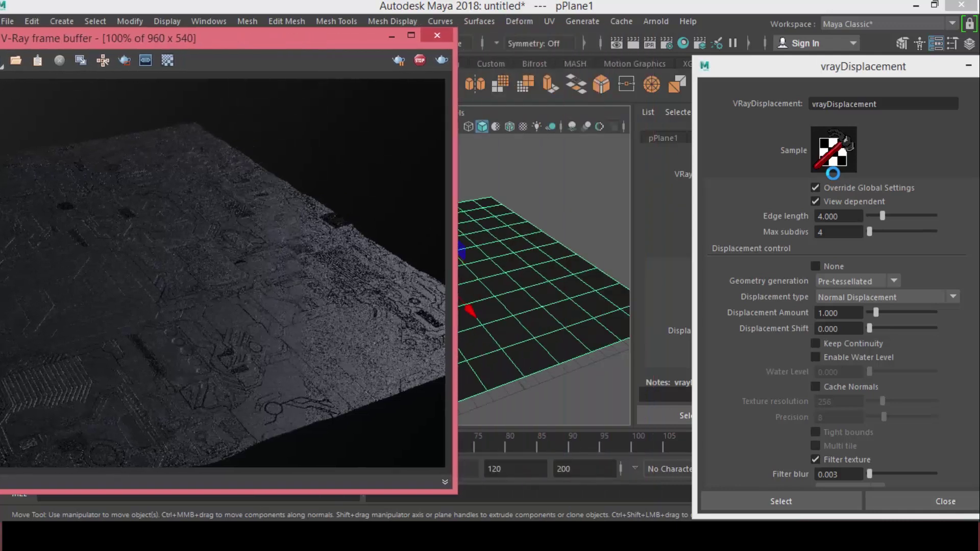
click(832, 174)
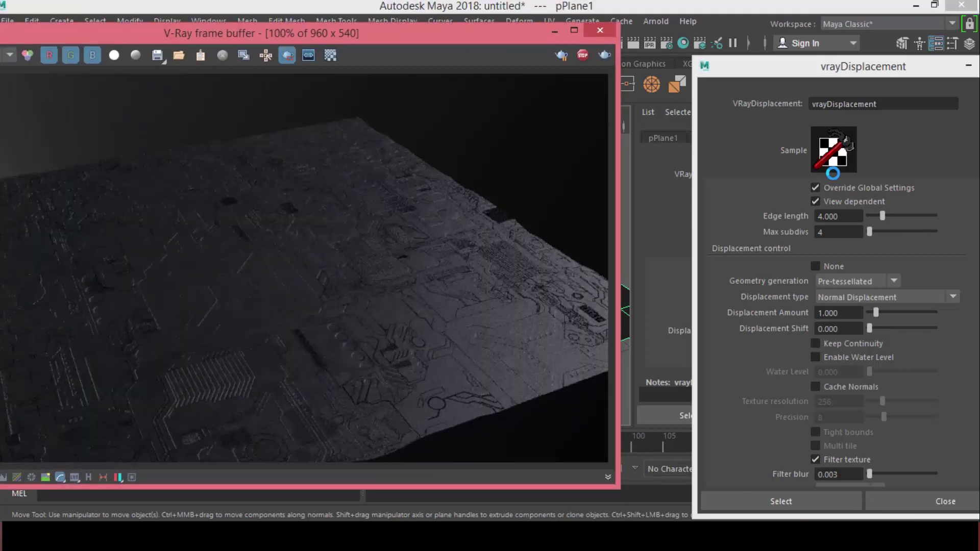
mouse_move(445, 302)
mouse_down()
mouse_move(344, 389)
mouse_move(295, 408)
mouse_up()
scroll(402, 376, up, 1)
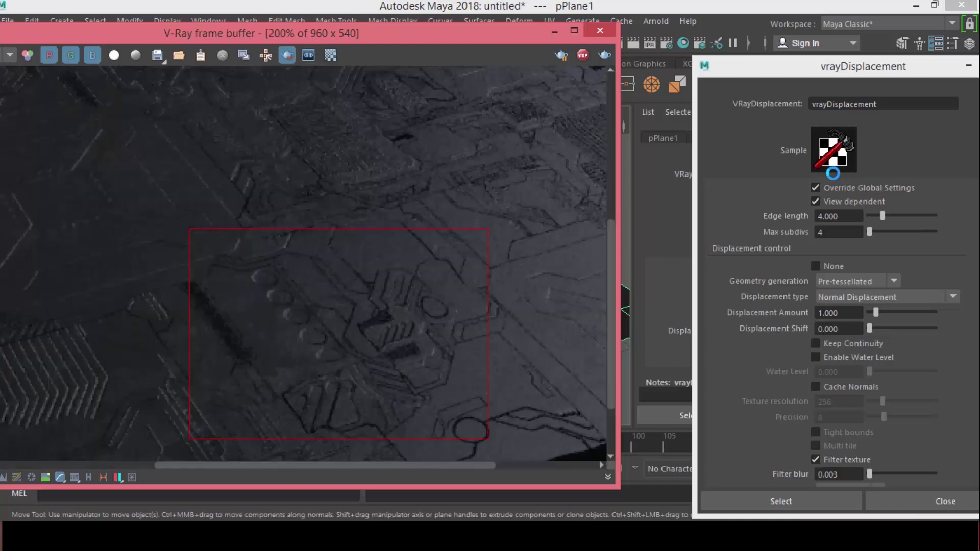
drag(388, 32, 201, 38)
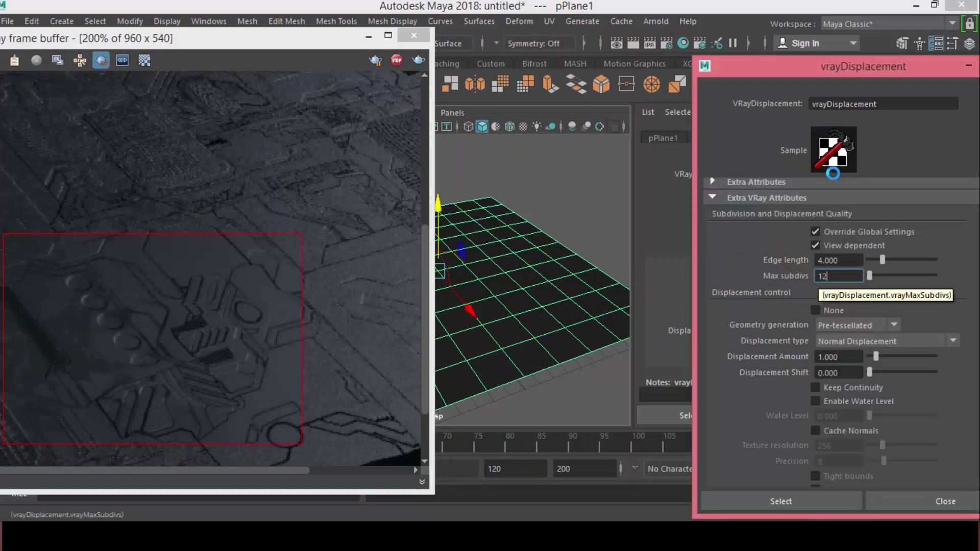
Set the displacement's Max subdivs to 12 and its Displacement Amount to 2.
key(Return)
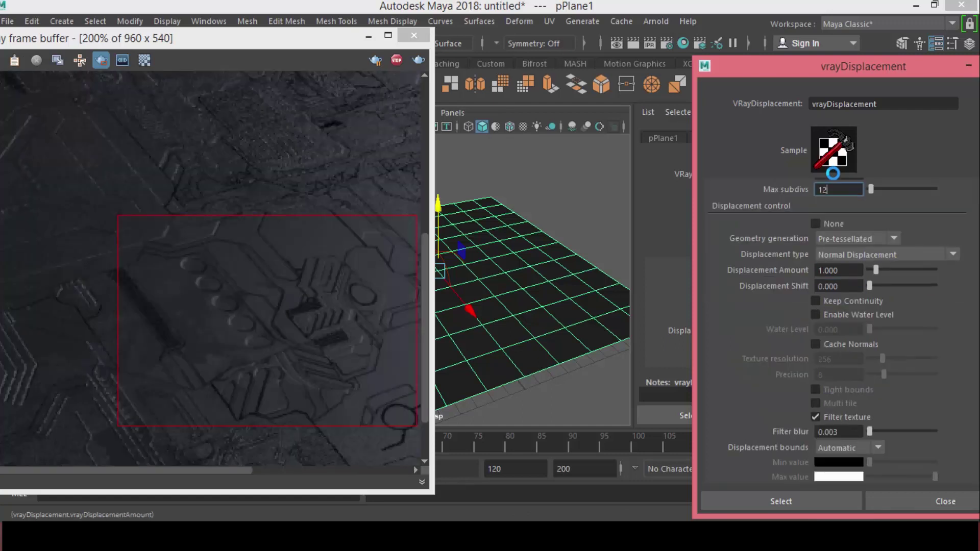
key(Tab)
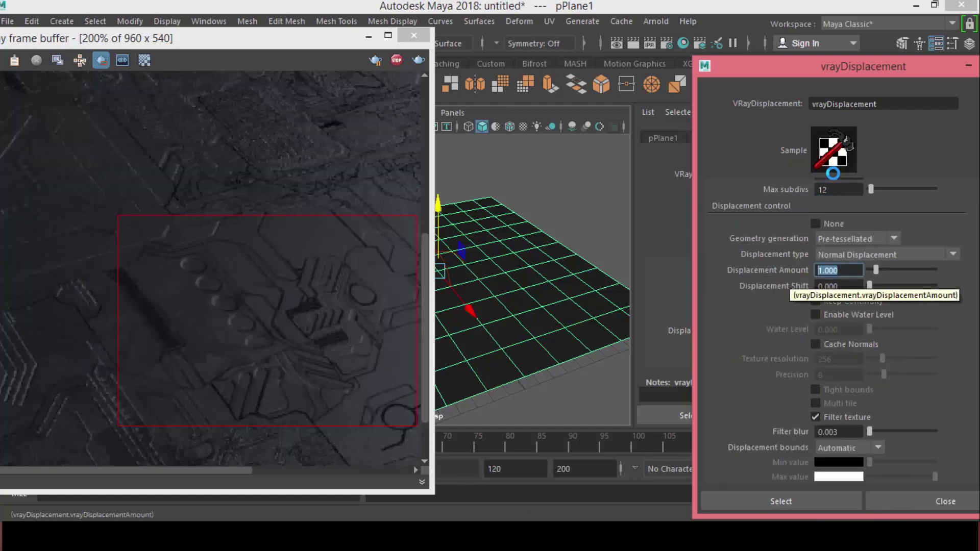
text(2)
key(Return)
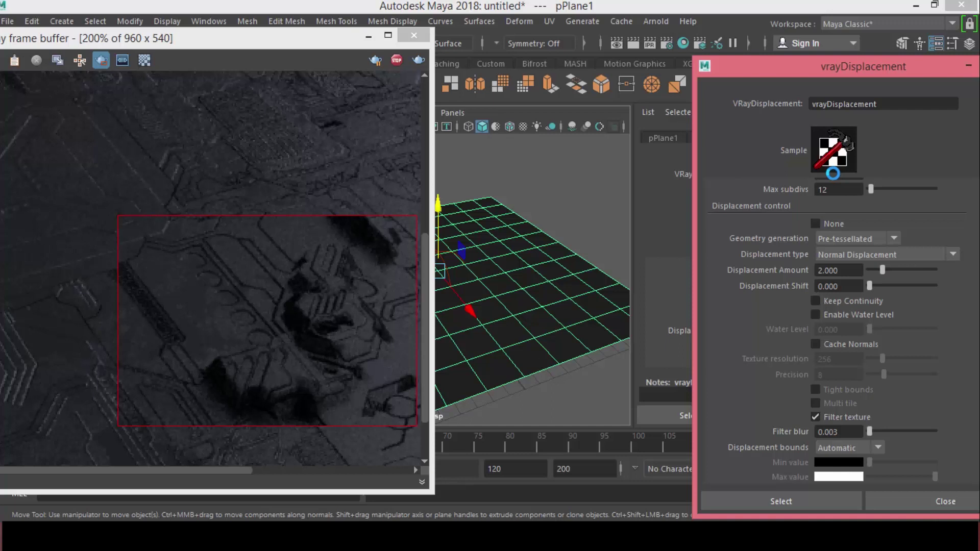
Turn off region rendering so that the whole displaced plane renders.
scroll(215, 273, down, 1)
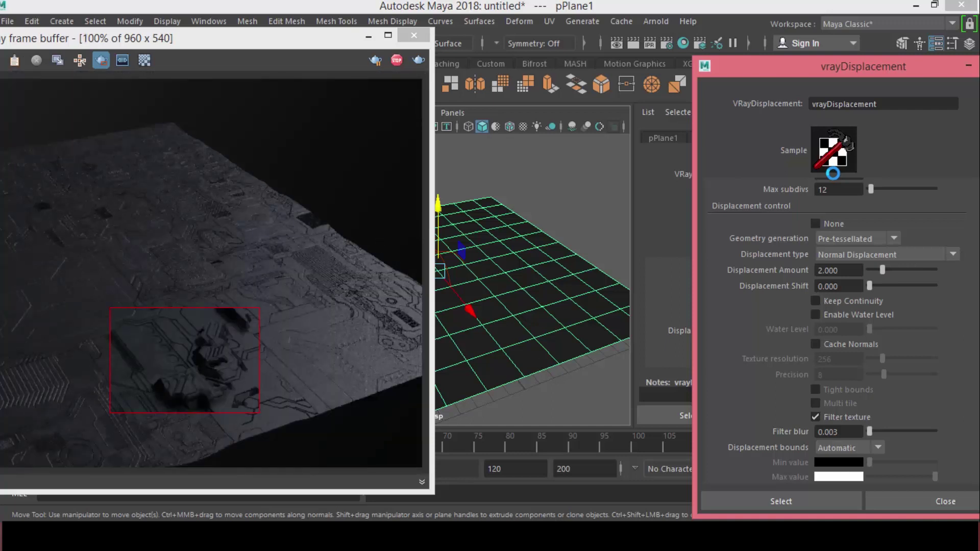
click(101, 60)
drag(118, 38, 346, 33)
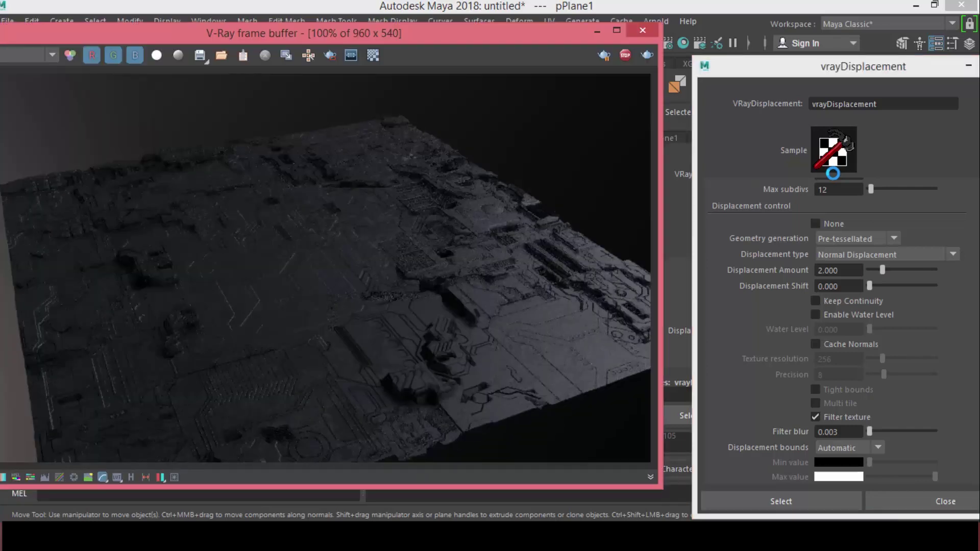
Examine the displacement detail across the rendered plane at close range.
scroll(327, 265, up, 1)
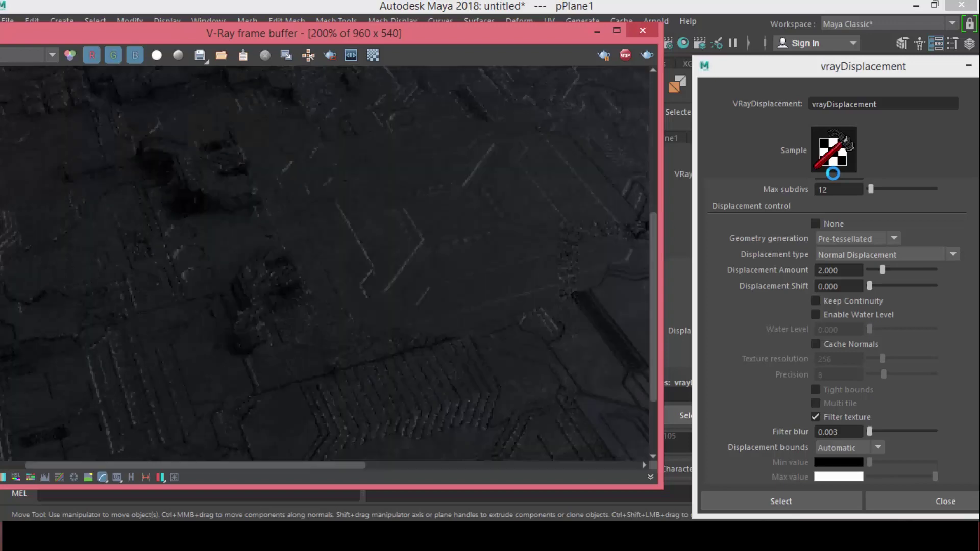
scroll(327, 266, down, 1)
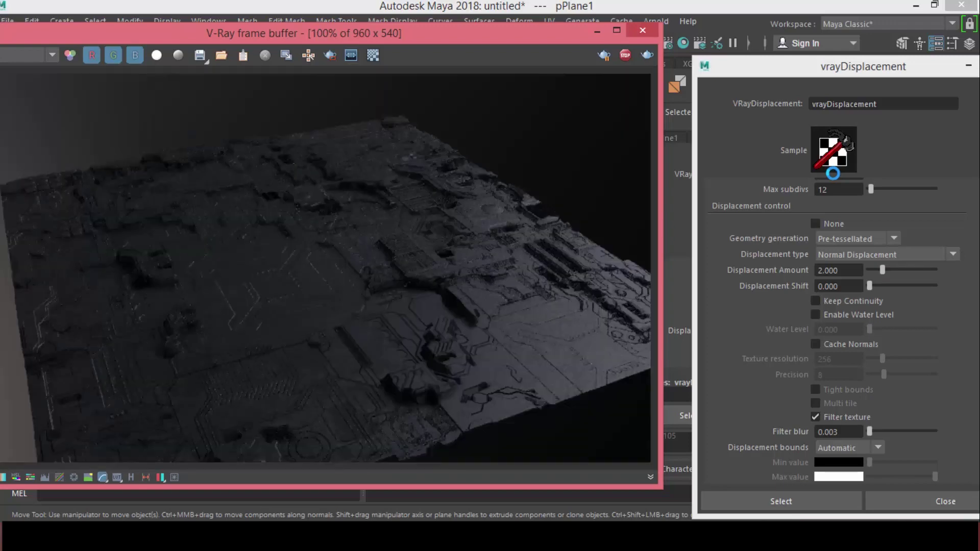
scroll(327, 266, up, 1)
key(space)
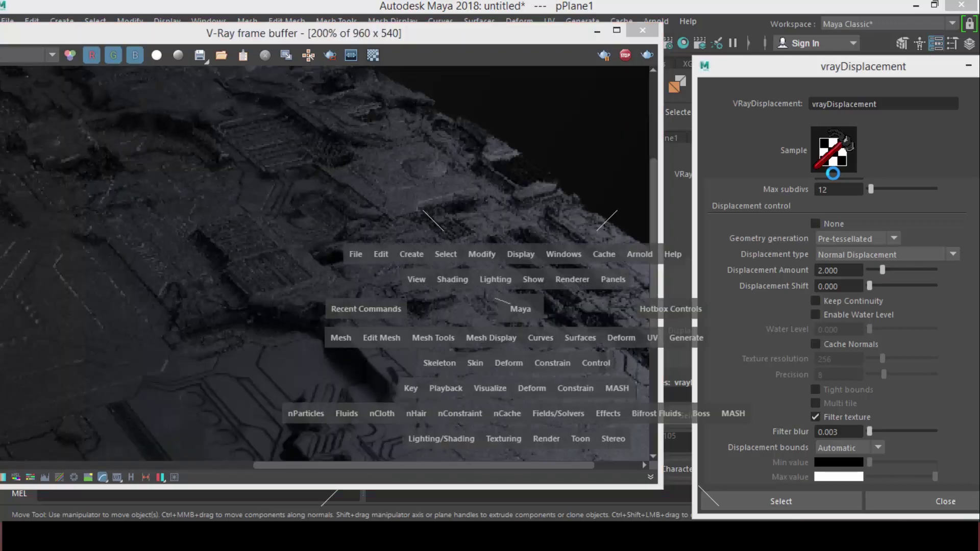
mouse_move(510, 304)
mouse_down()
mouse_move(491, 294)
mouse_move(531, 312)
mouse_move(512, 306)
mouse_up()
middle_drag(510, 304, 481, 223)
scroll(327, 266, down, 1)
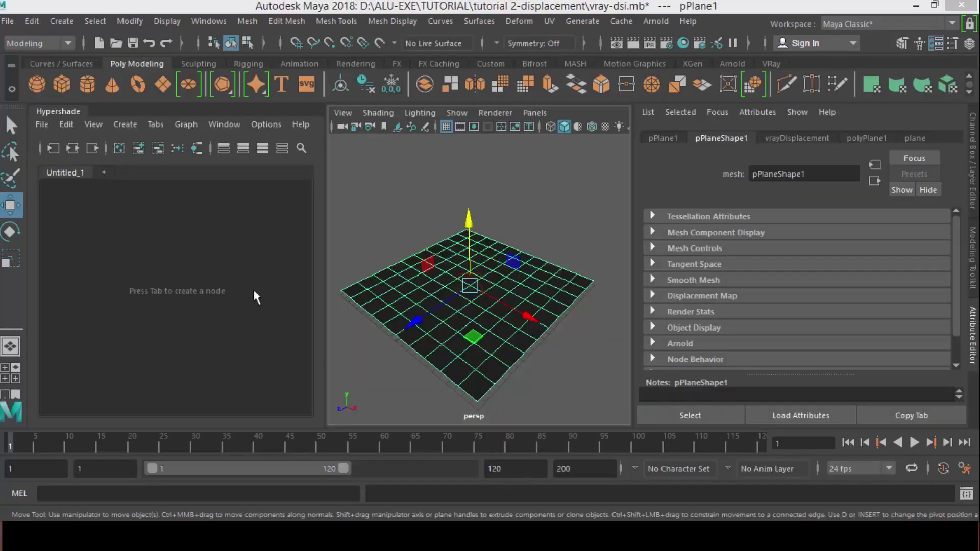
Create a VRayBlendMtl in the Hypershade and assign it to the polygon plane.
click(239, 295)
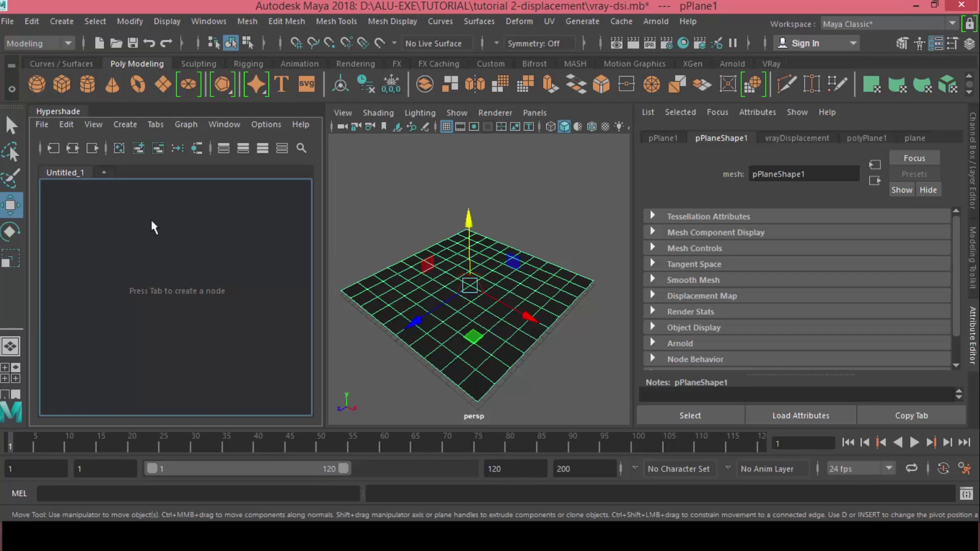
key(Tab)
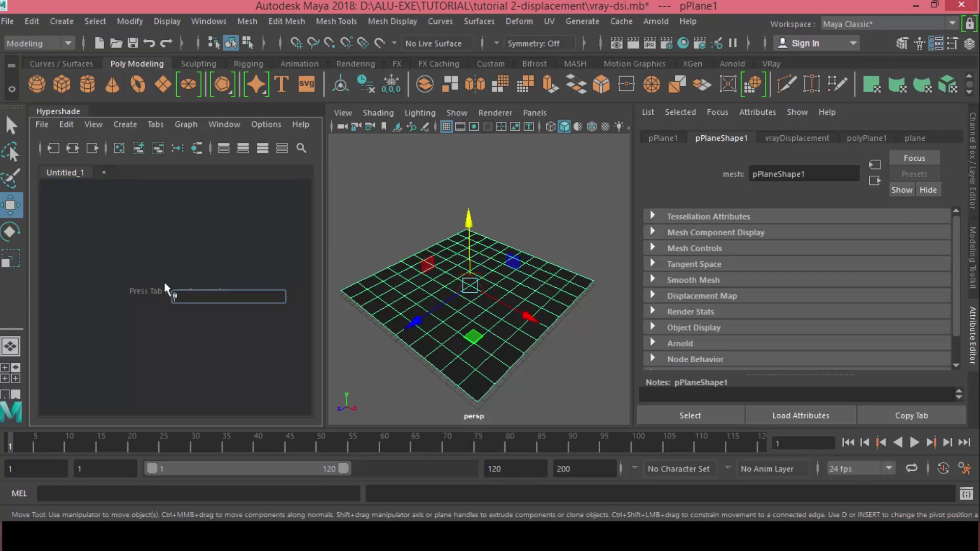
text(vrayb)
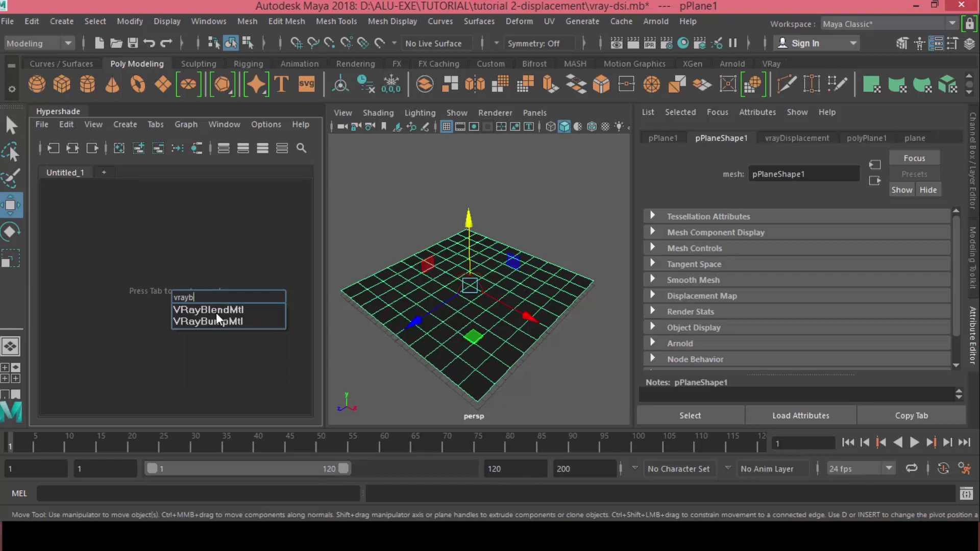
click(228, 310)
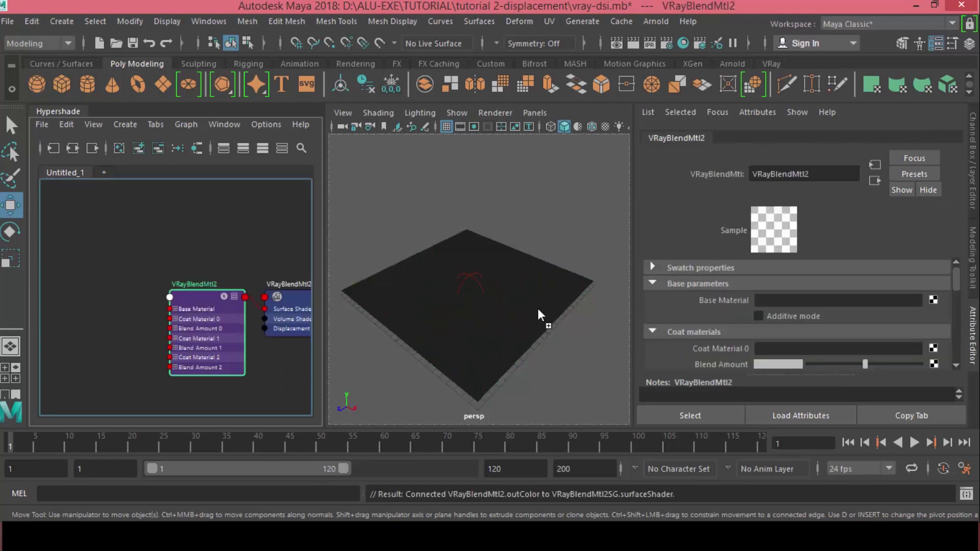
click(513, 291)
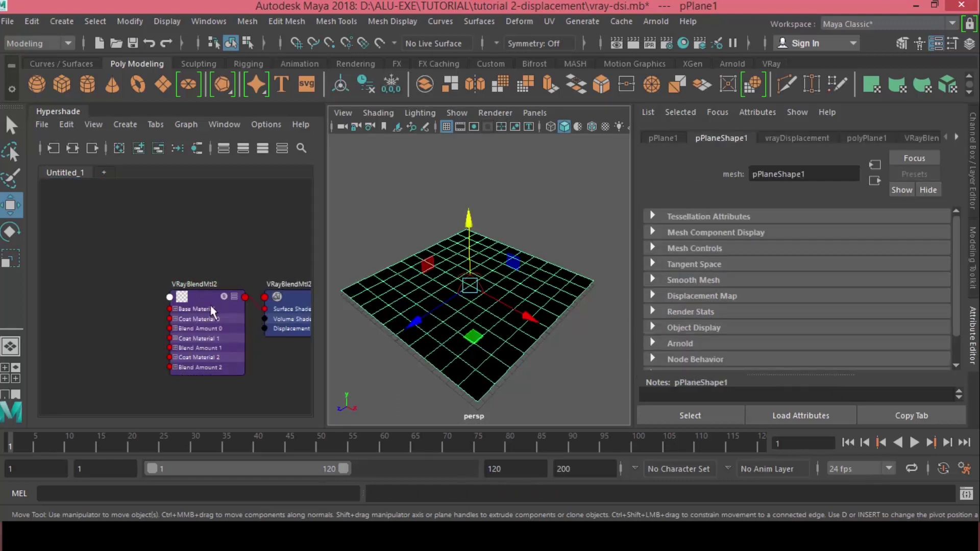
Assign the existing plane material as the blend material's Base Material, using the Hypershade material browser.
click(211, 311)
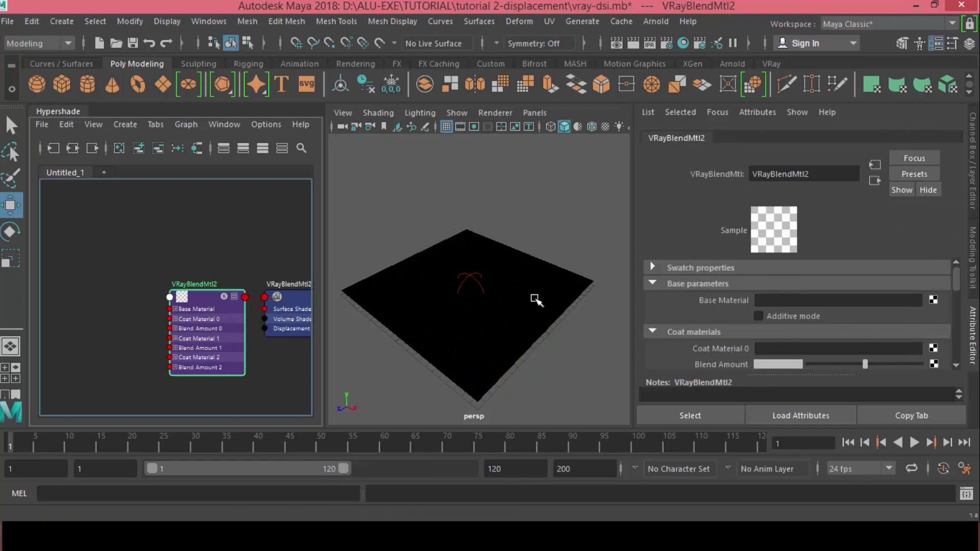
click(234, 122)
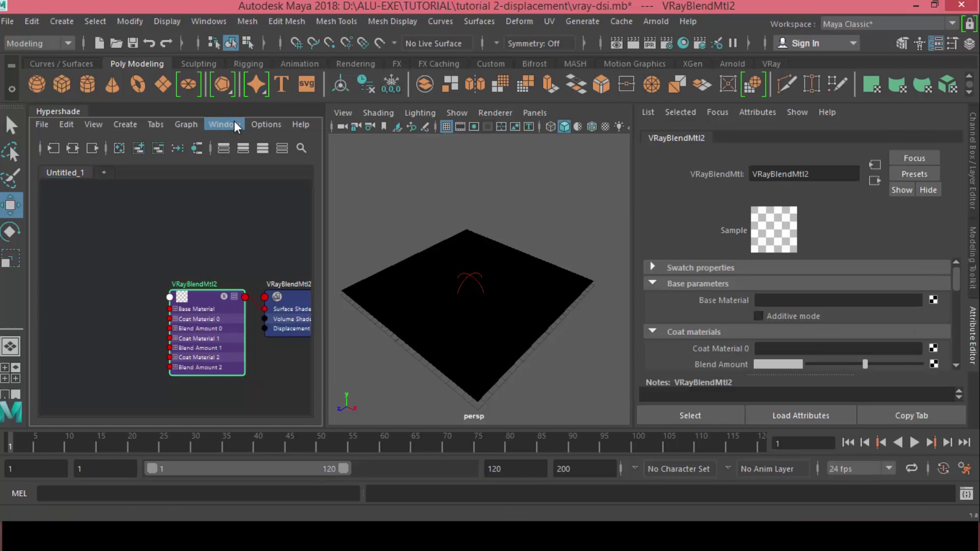
click(248, 151)
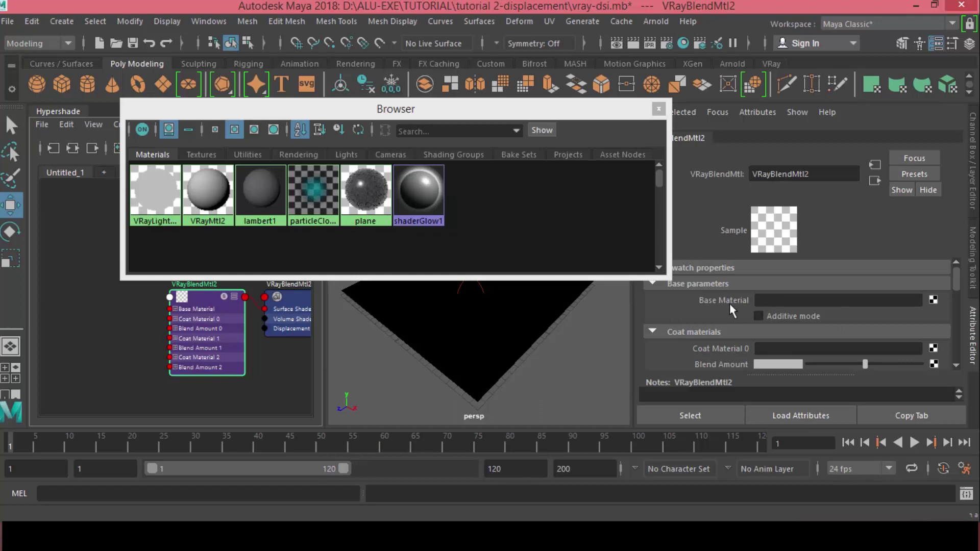
middle_drag(366, 190, 685, 299)
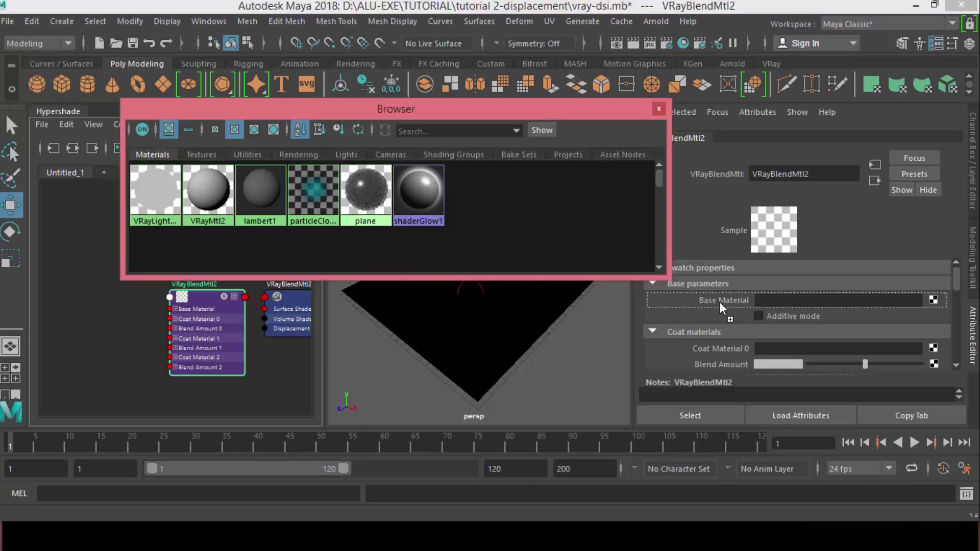
middle_drag(725, 301, 724, 302)
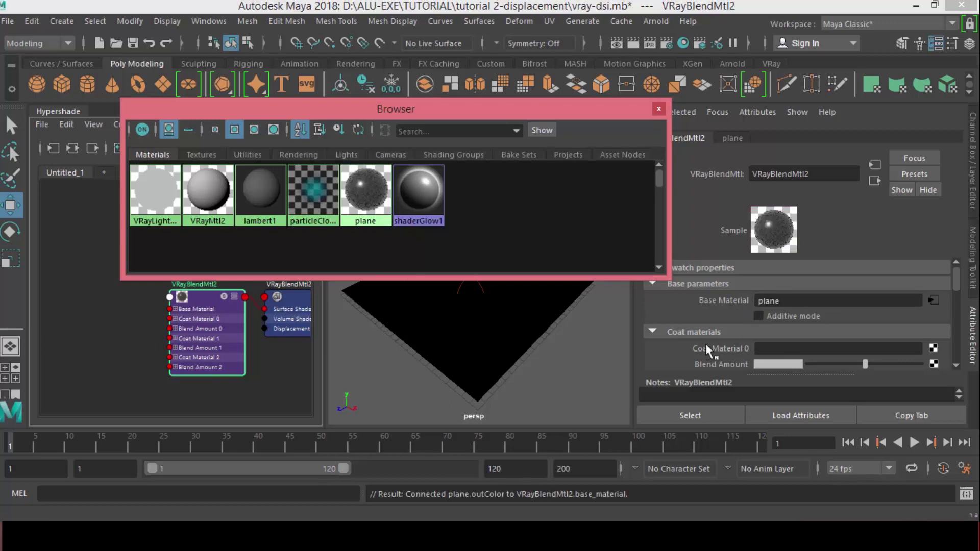
click(658, 110)
Create a VRayLightMtl node in the Hypershade graph.
click(170, 236)
key(Tab)
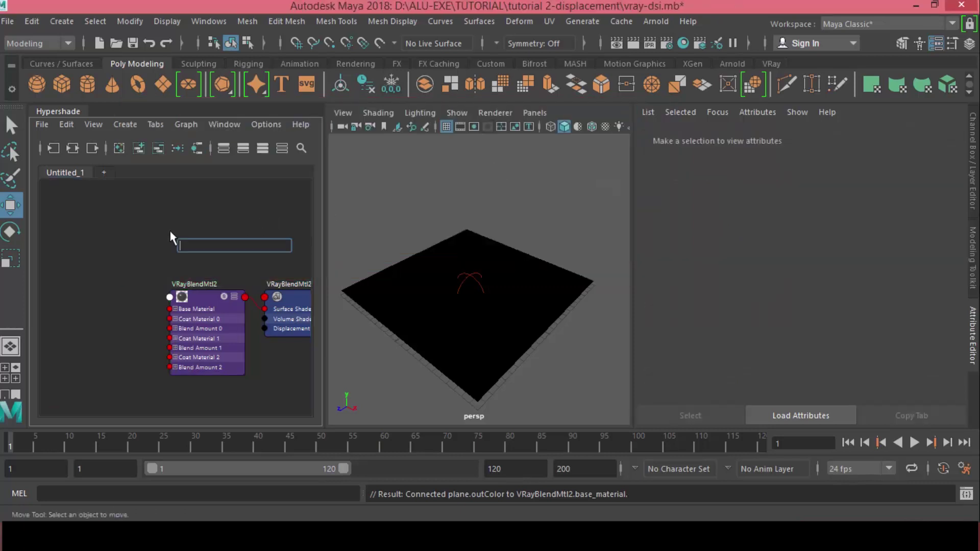
text(vray)
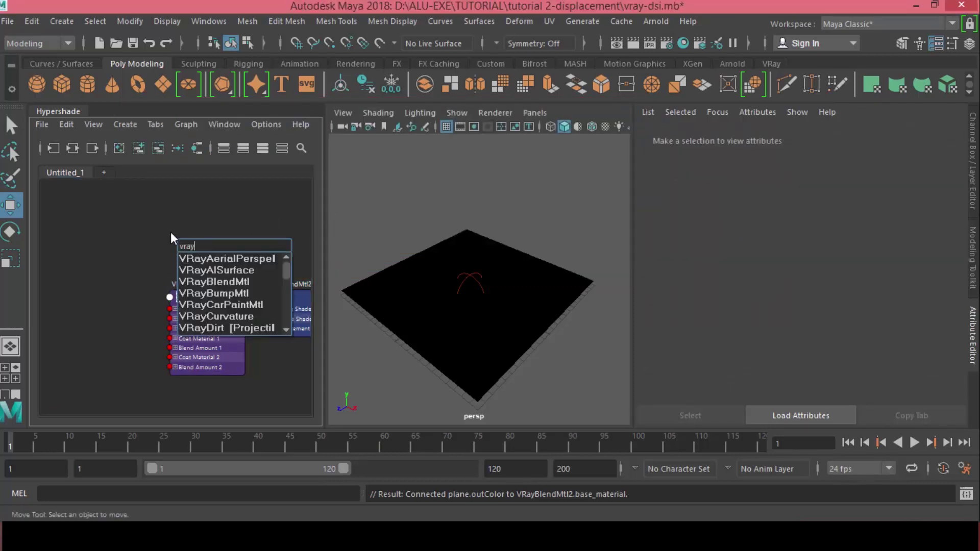
text(li)
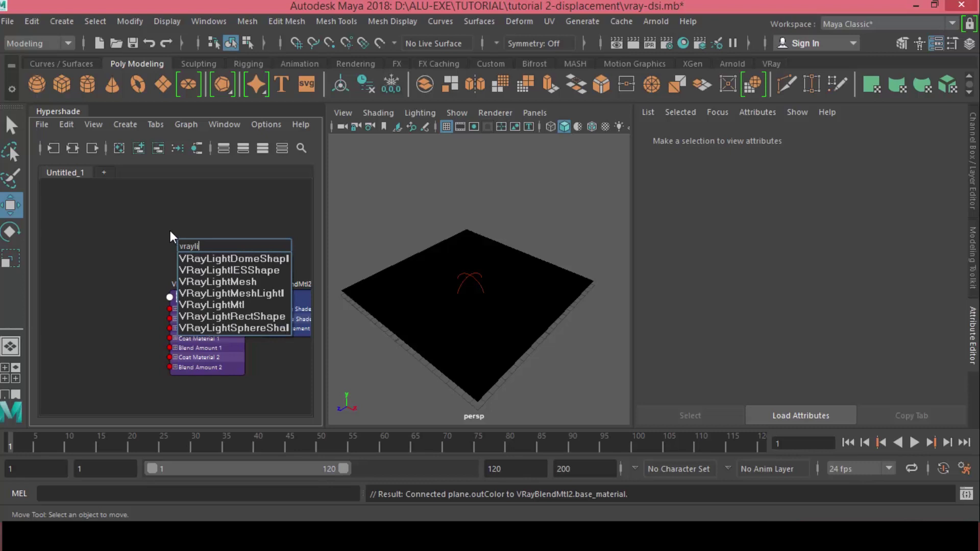
click(234, 305)
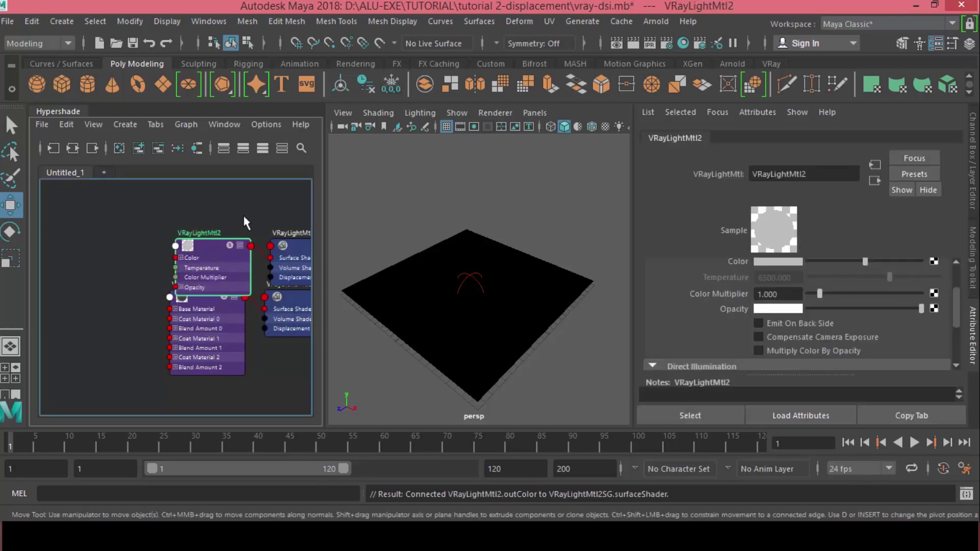
Arrange the light material's nodes above the blend material and connect the VRayLightMtl as the blend's Coat Material 0.
alt+middle_drag(219, 208, 165, 202)
drag(155, 236, 128, 217)
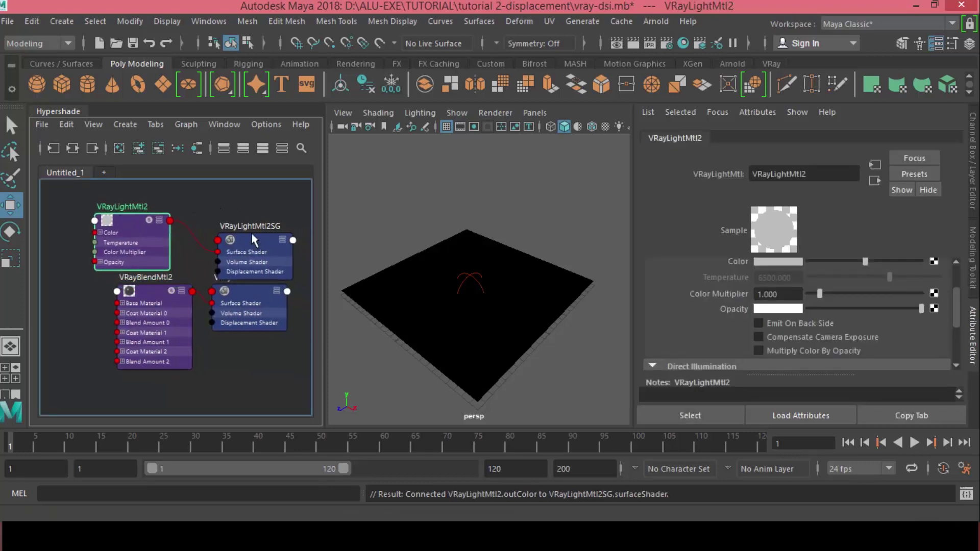
drag(250, 231, 244, 203)
click(160, 300)
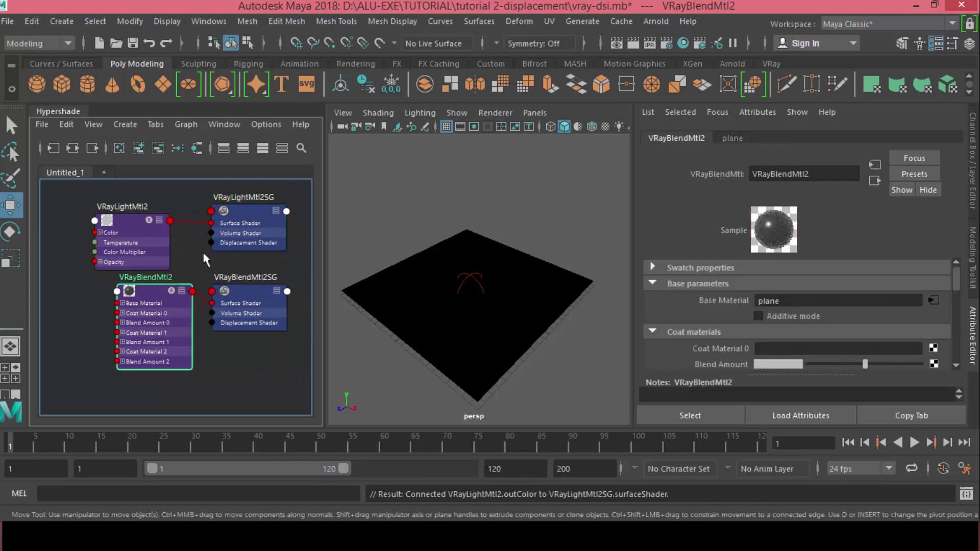
middle_drag(134, 221, 738, 352)
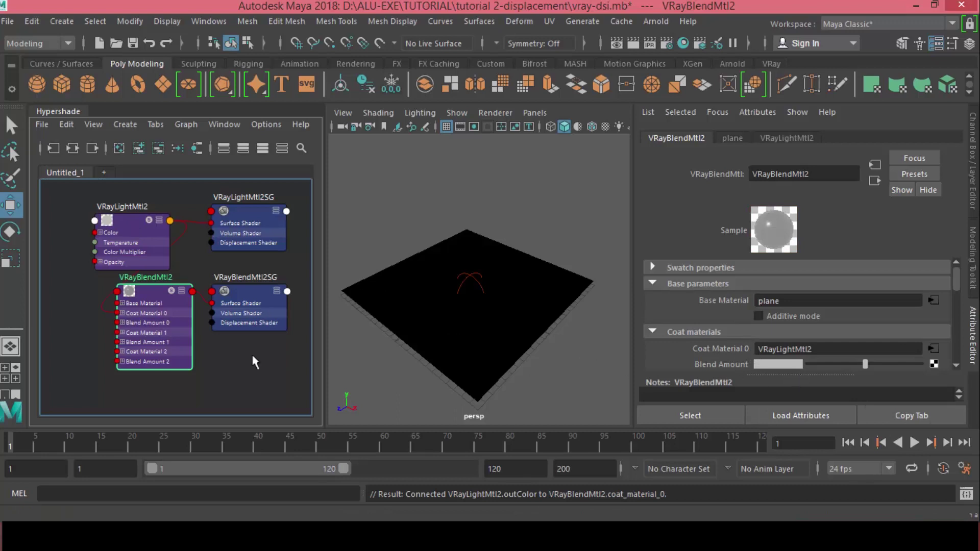
Create a VRayCurvature node in the Hypershade graph below the blend material.
click(234, 356)
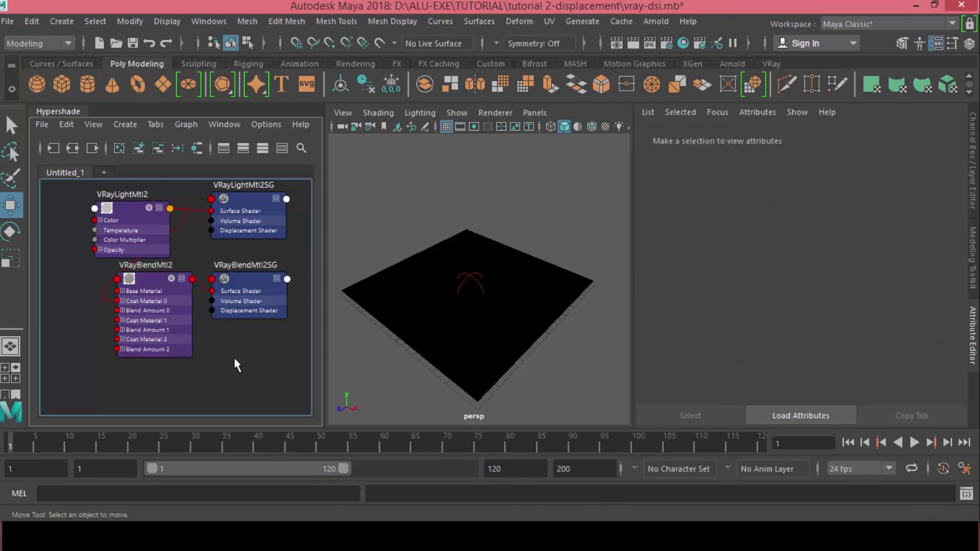
key(Tab)
text(v)
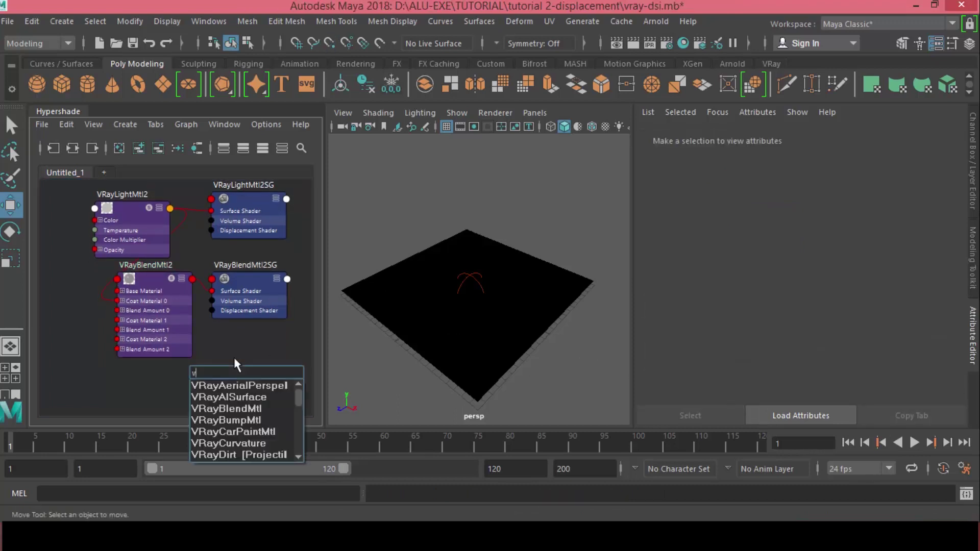
text(rac)
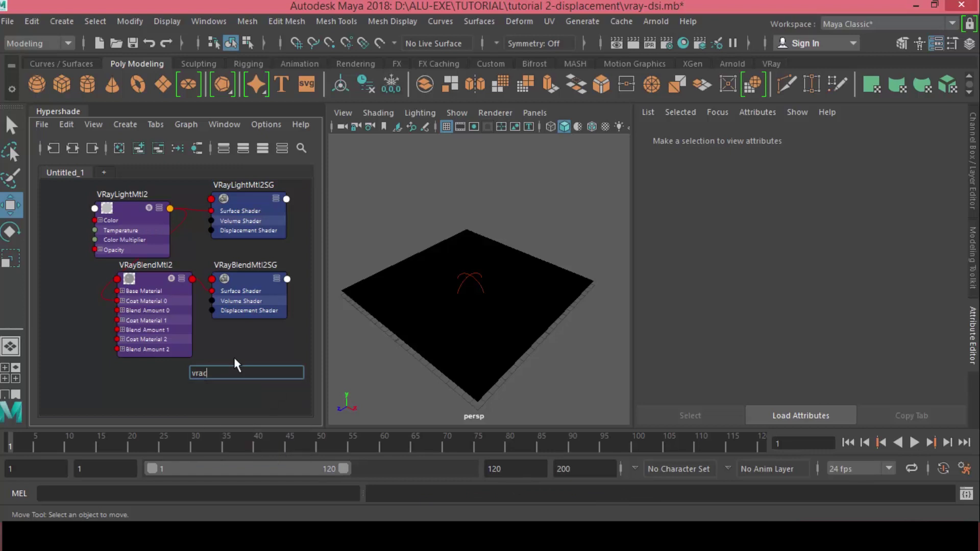
key(BackSpace)
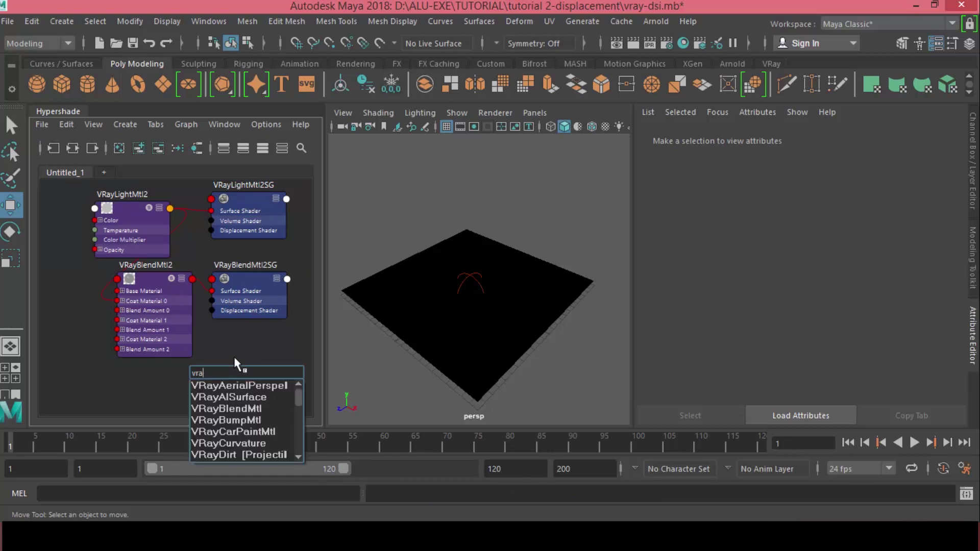
text(yc)
click(235, 391)
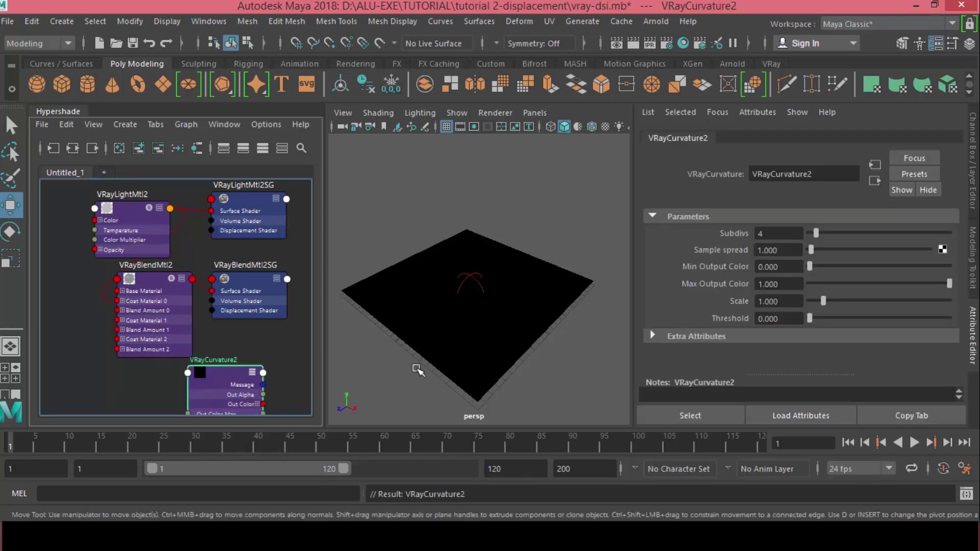
Connect the VRayCurvature node to the blend material's Blend Amount 0 and check the plane's edges in an interactive V-Ray render.
click(438, 333)
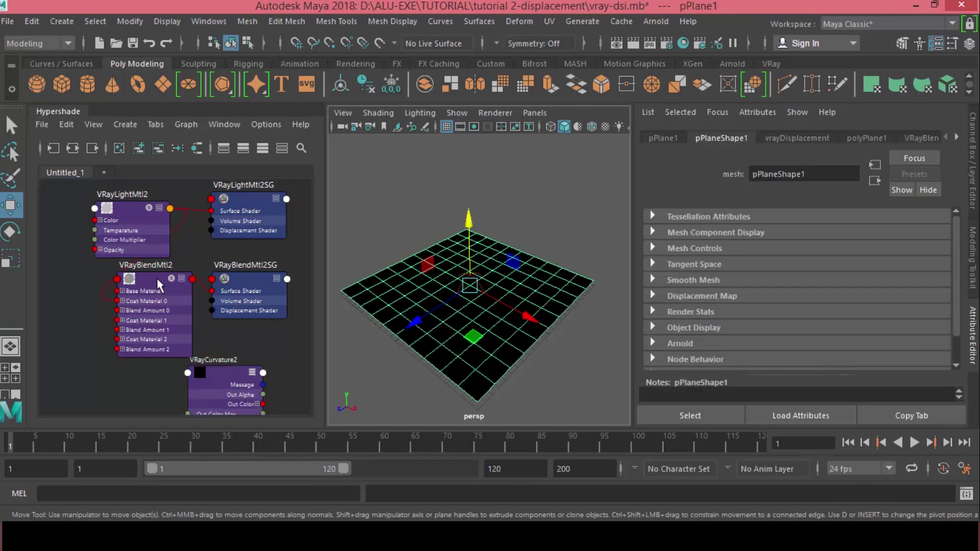
click(158, 285)
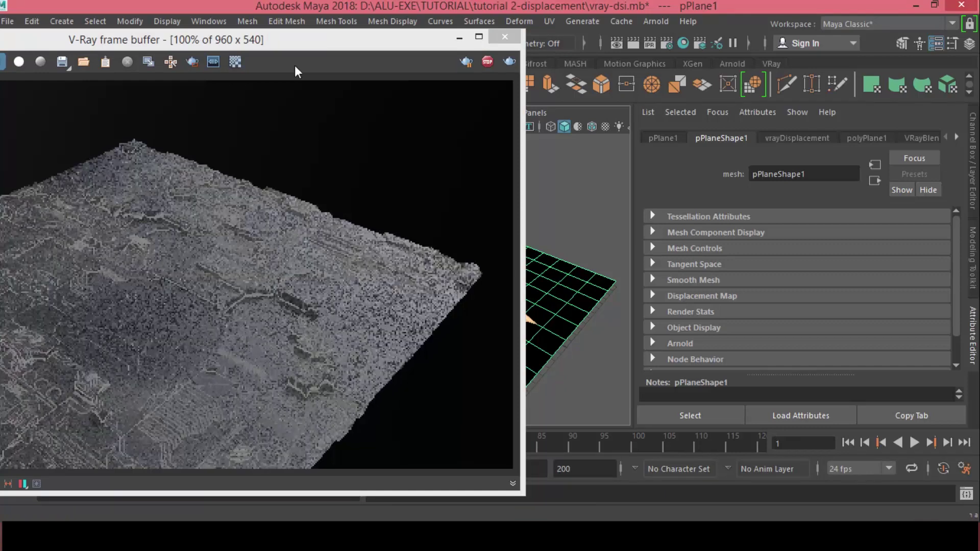
drag(291, 40, 392, 26)
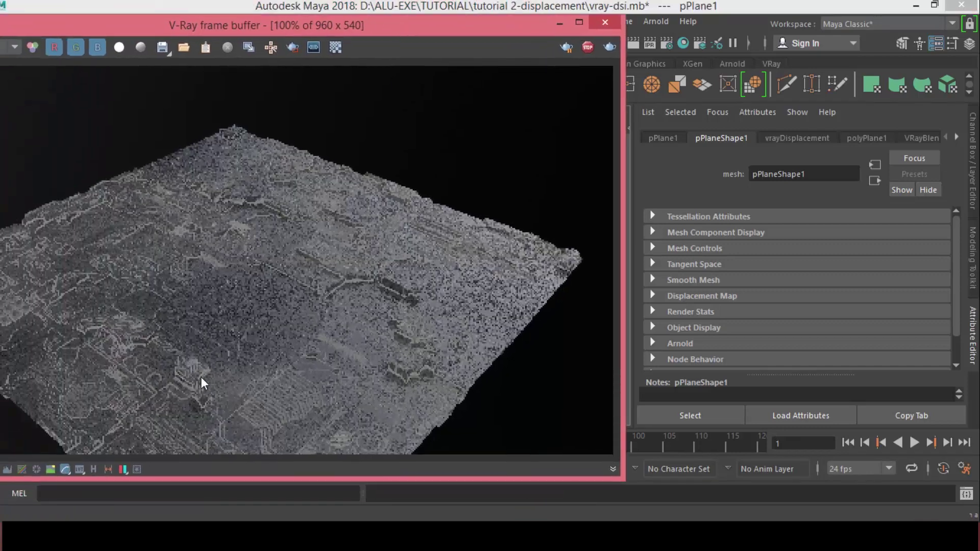
scroll(176, 382, up, 1)
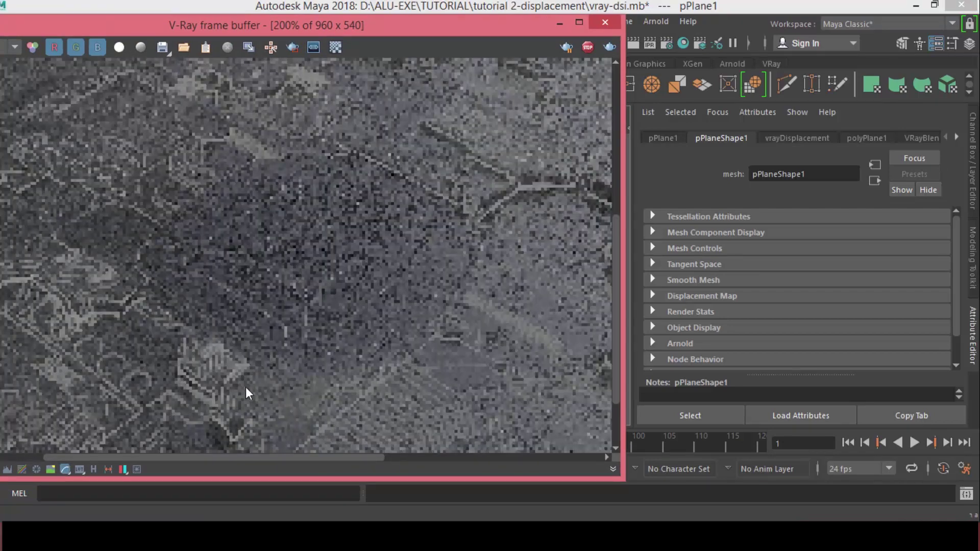
scroll(324, 306, down, 1)
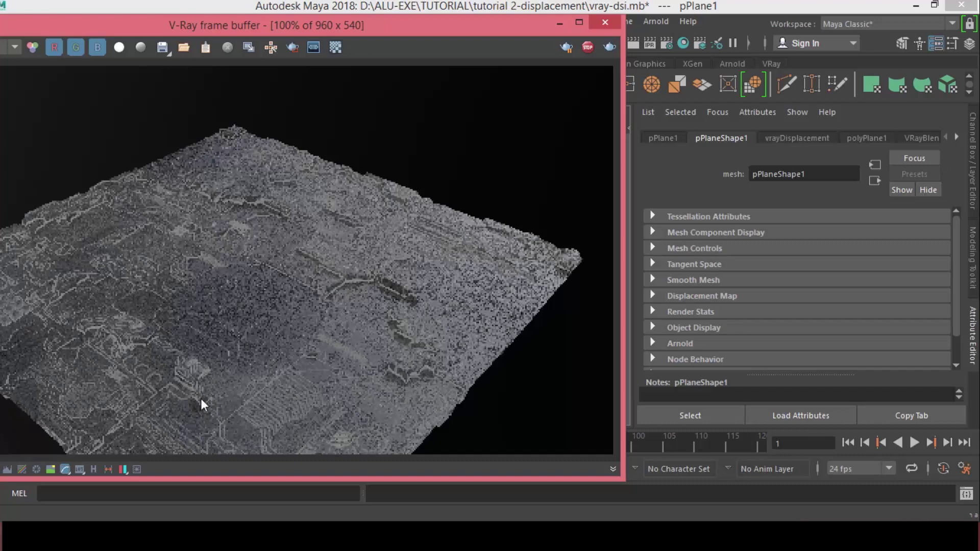
scroll(197, 372, up, 1)
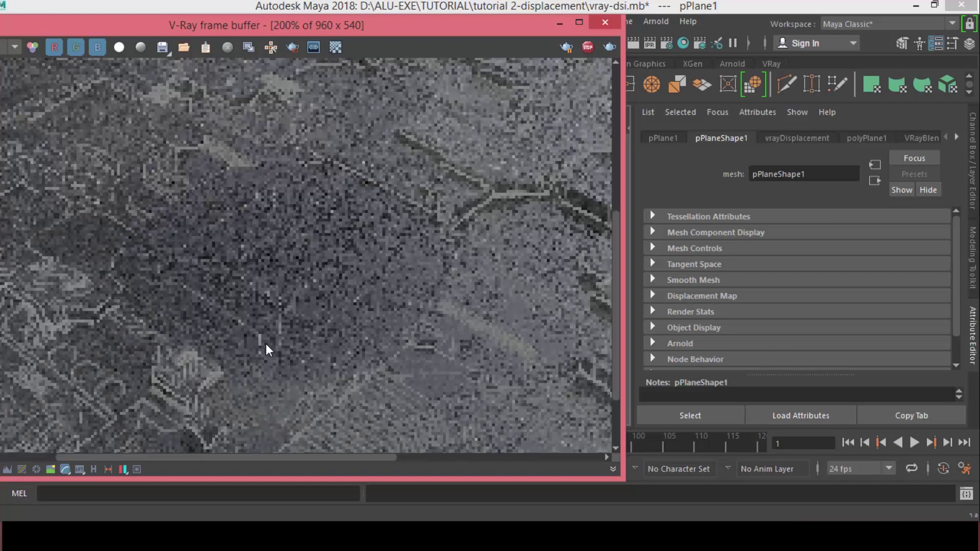
scroll(265, 351, down, 1)
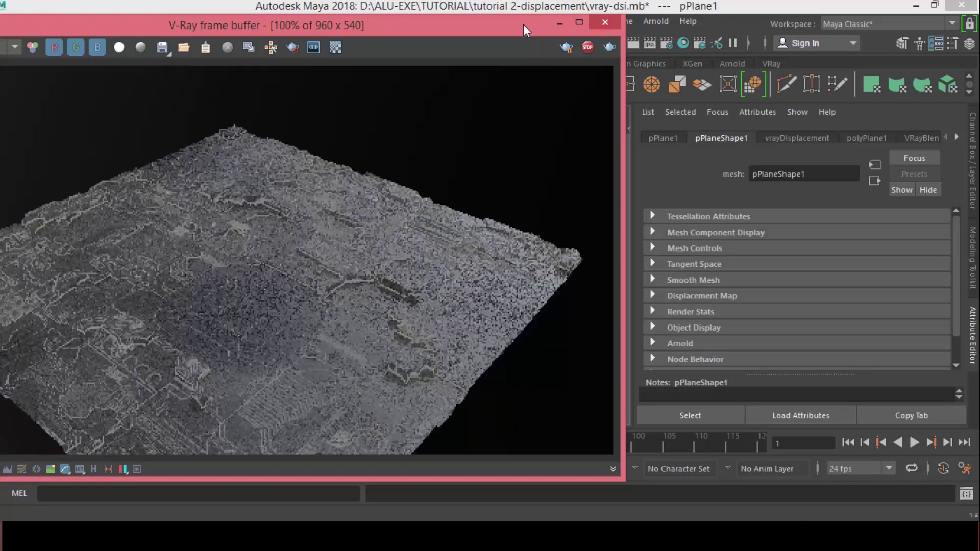
drag(525, 30, 405, 92)
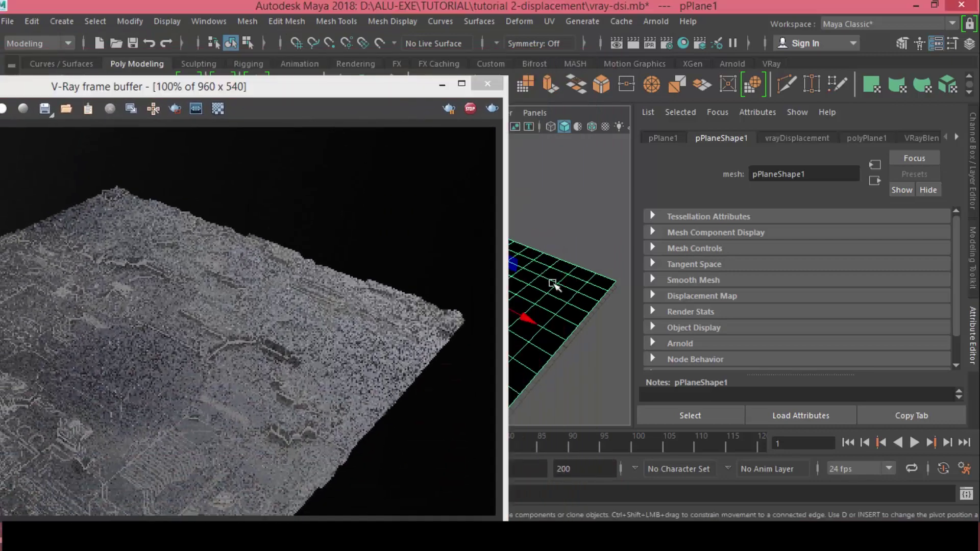
Open the VRayCurvature attributes through the Blend Amount connection of the plane's blend material, keeping the render visible alongside.
click(812, 138)
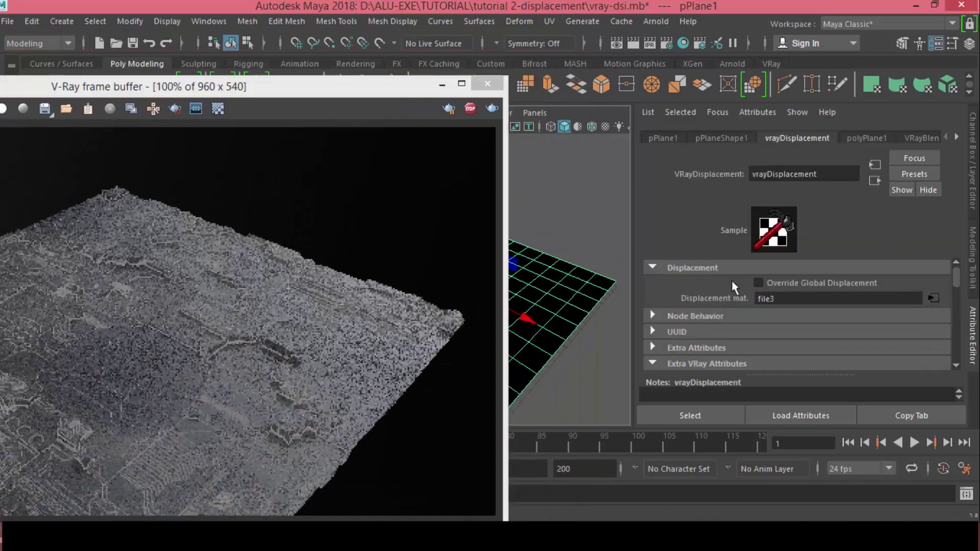
scroll(859, 138, down, 2)
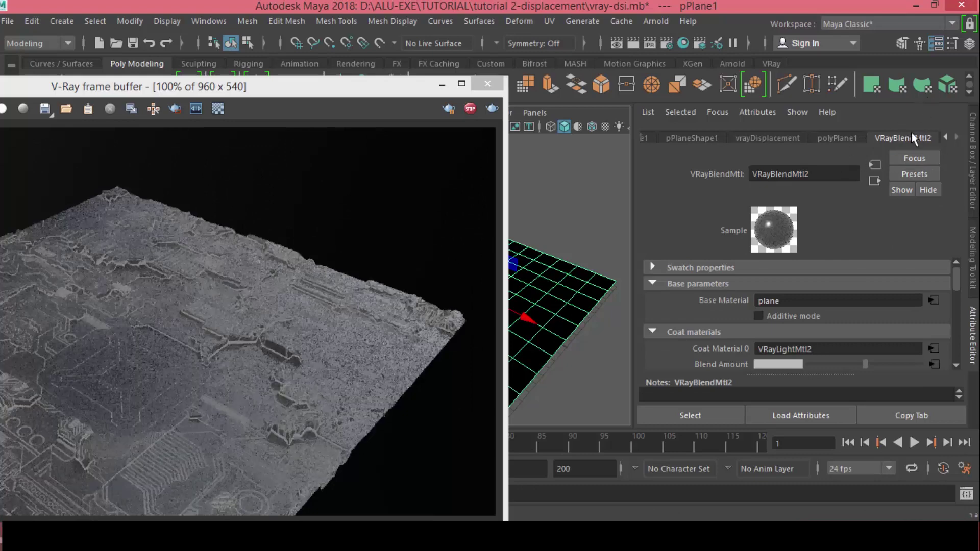
click(935, 362)
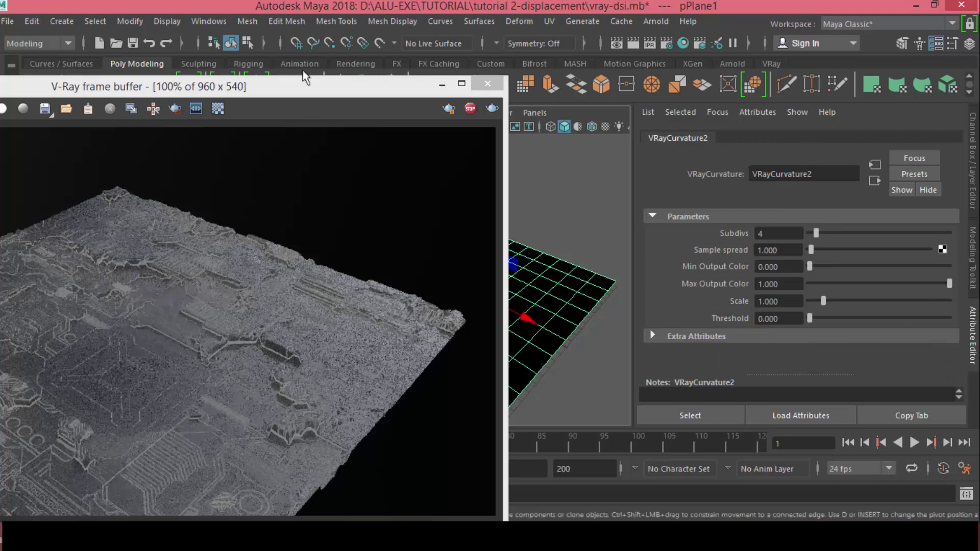
drag(460, 39, 468, 43)
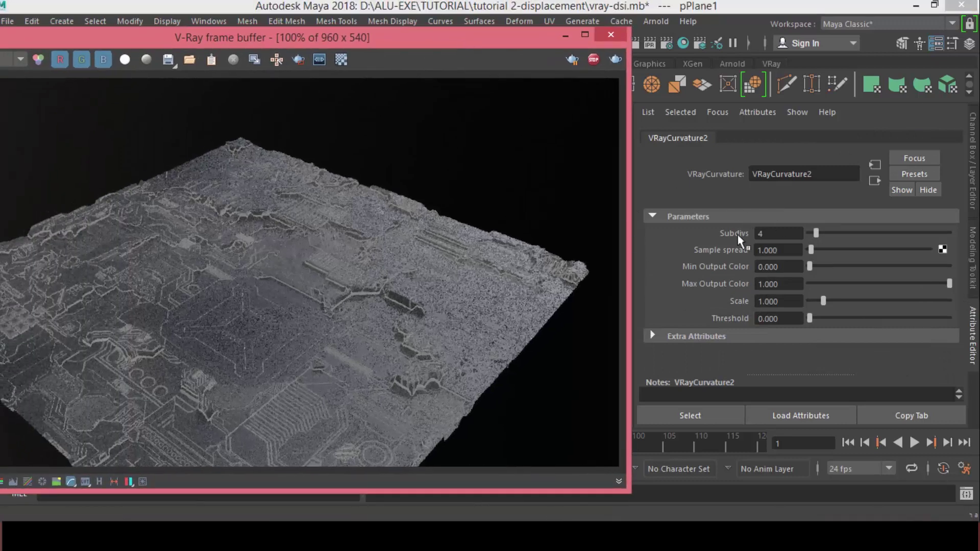
Restrict rendering to a region around the diamond-shaped detail near the middle of the plane.
click(297, 60)
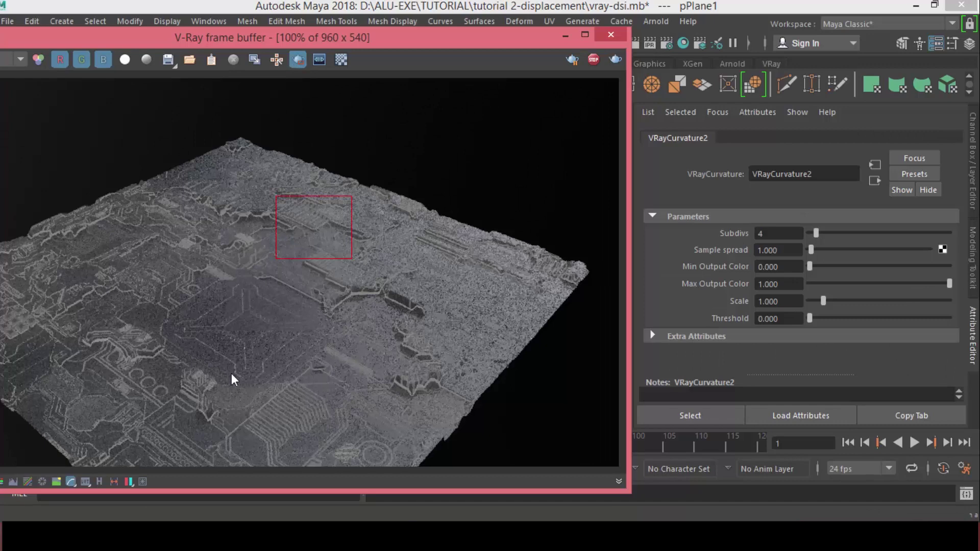
drag(299, 284, 187, 372)
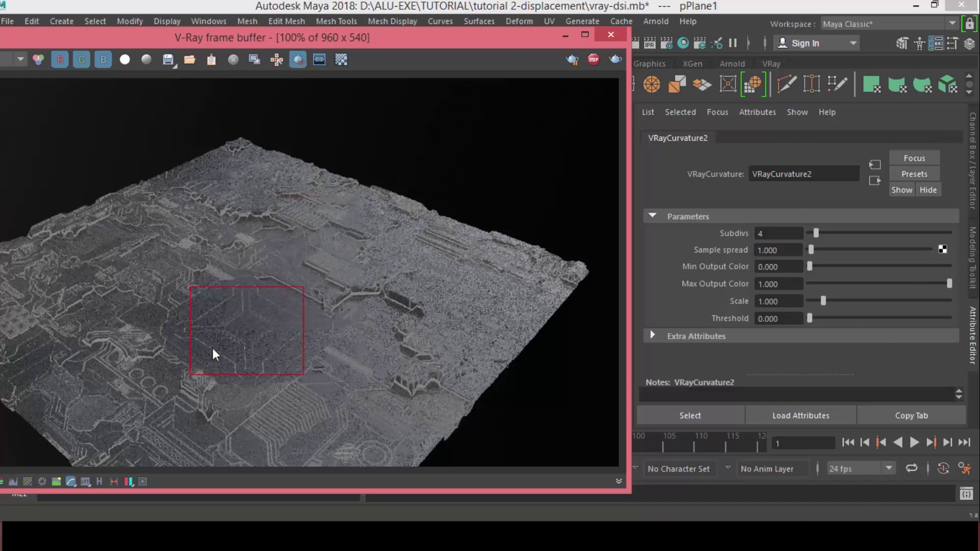
scroll(212, 349, up, 1)
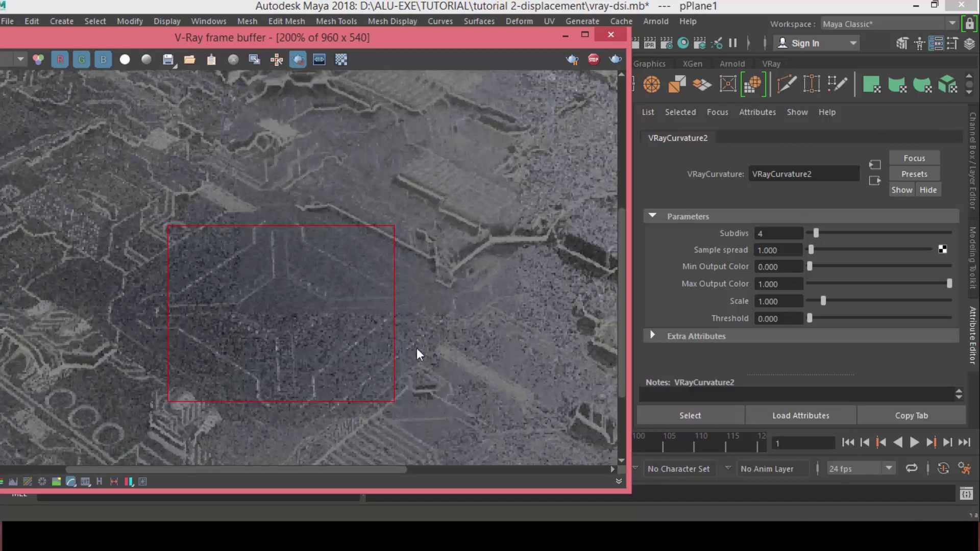
Try a Sample spread of 0.3 on the curvature node.
click(785, 235)
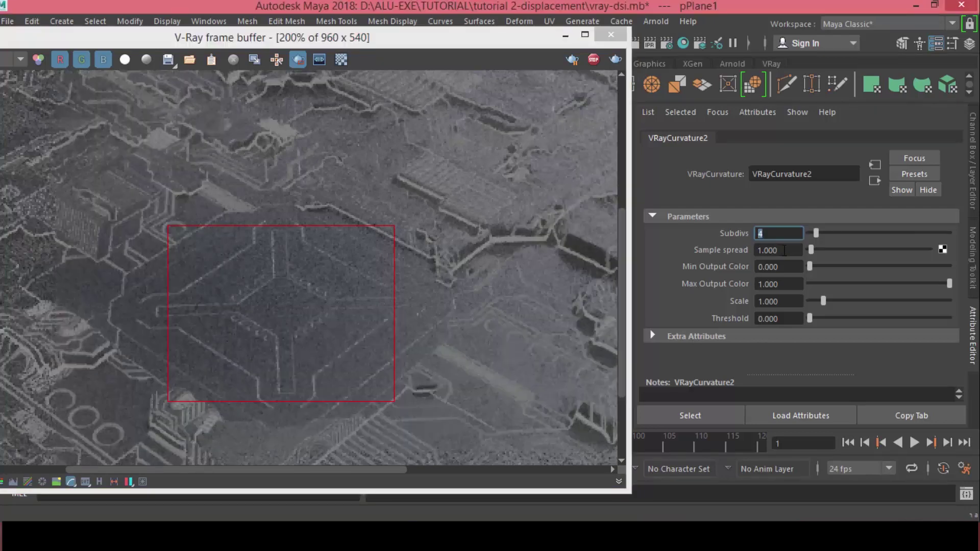
click(789, 250)
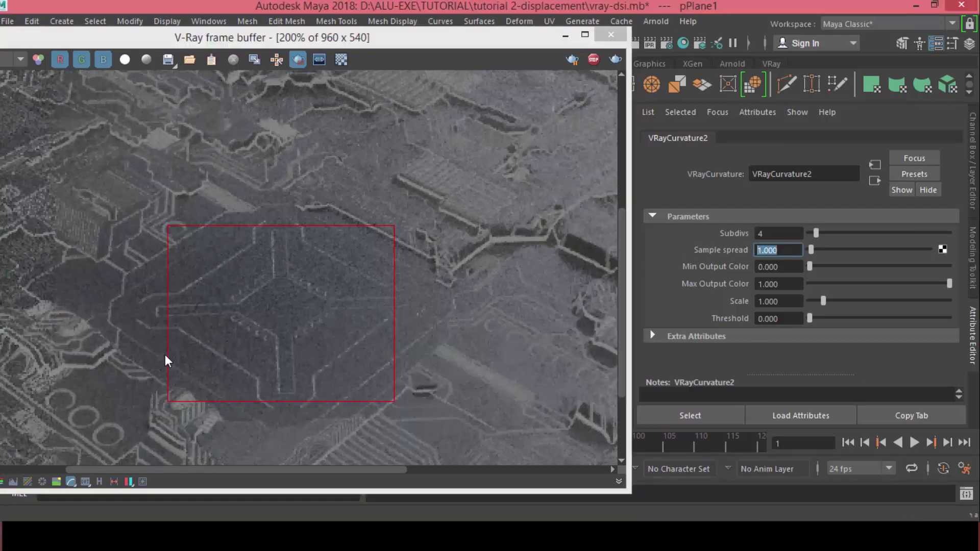
scroll(165, 355, up, 1)
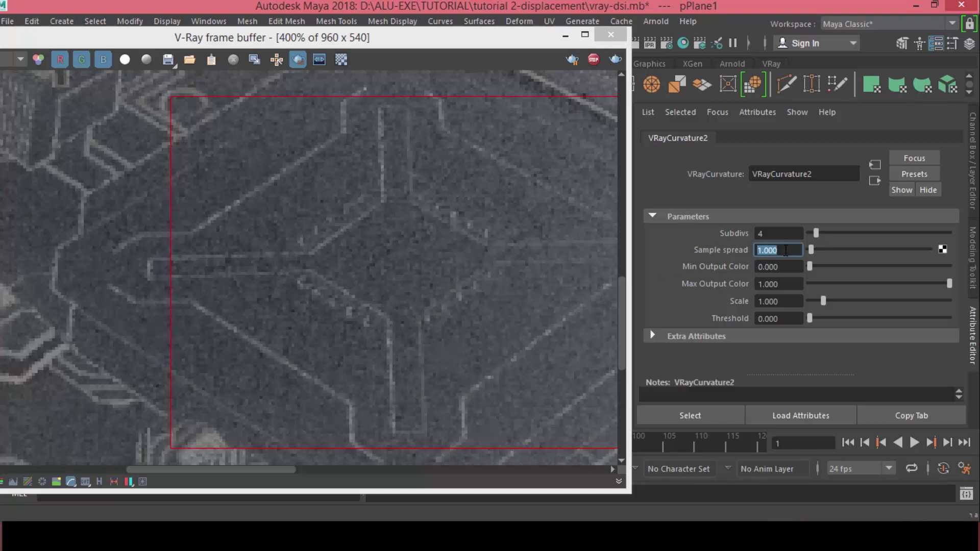
text(.3)
key(Return)
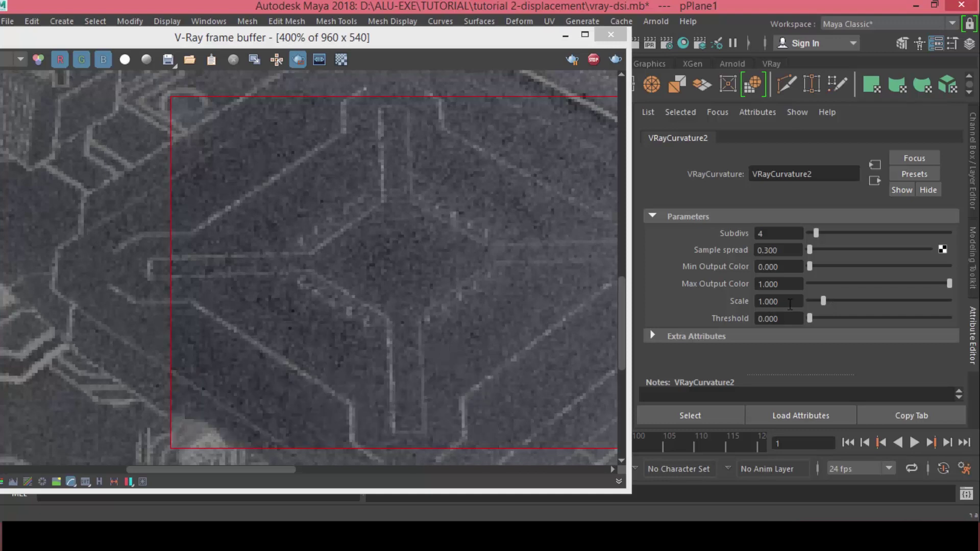
Set the curvature node's Scale to 0.2 and return its Sample spread to 1.
drag(796, 302, 734, 305)
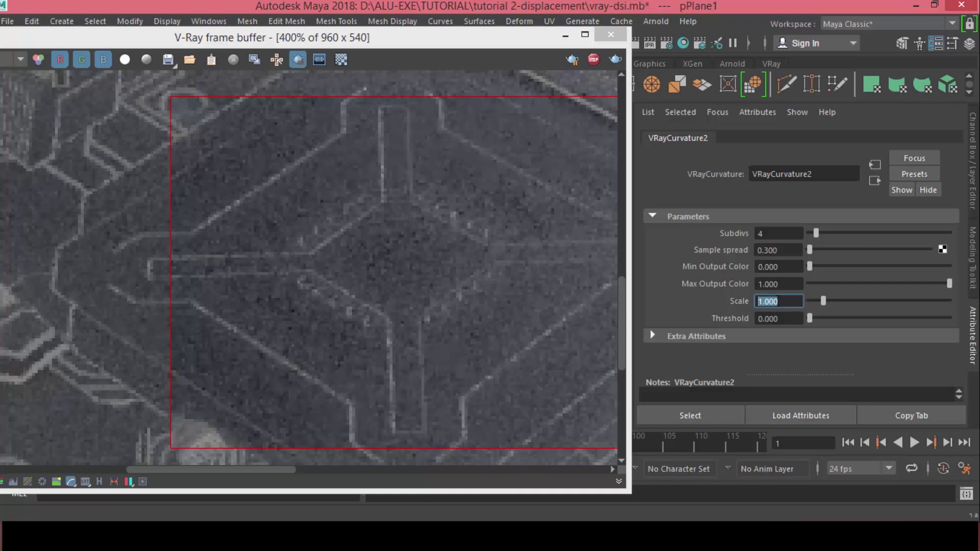
text(.2)
key(Return)
scroll(243, 365, down, 1)
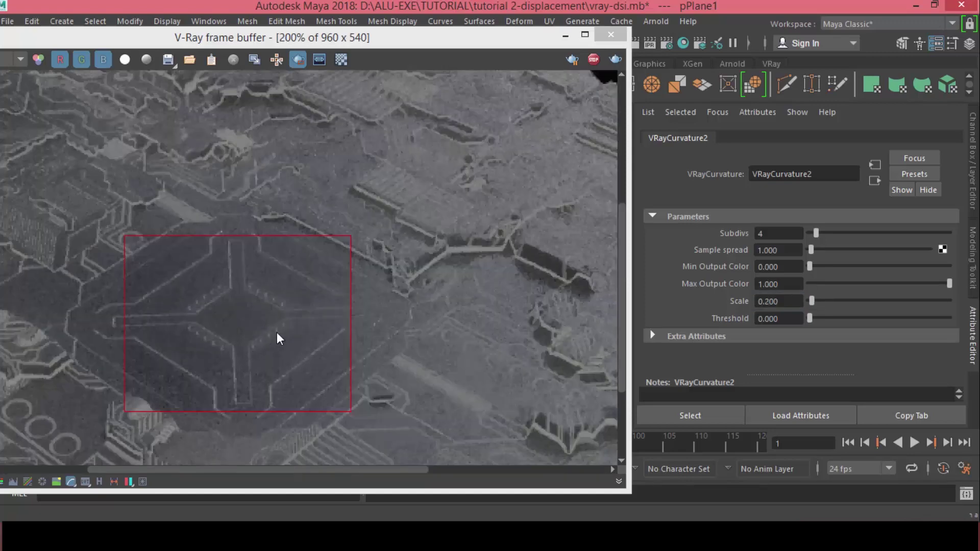
Select the VRayLightMtl node, raise its Color to white, and check the edge lines in the render region.
drag(527, 28, 485, 352)
click(130, 225)
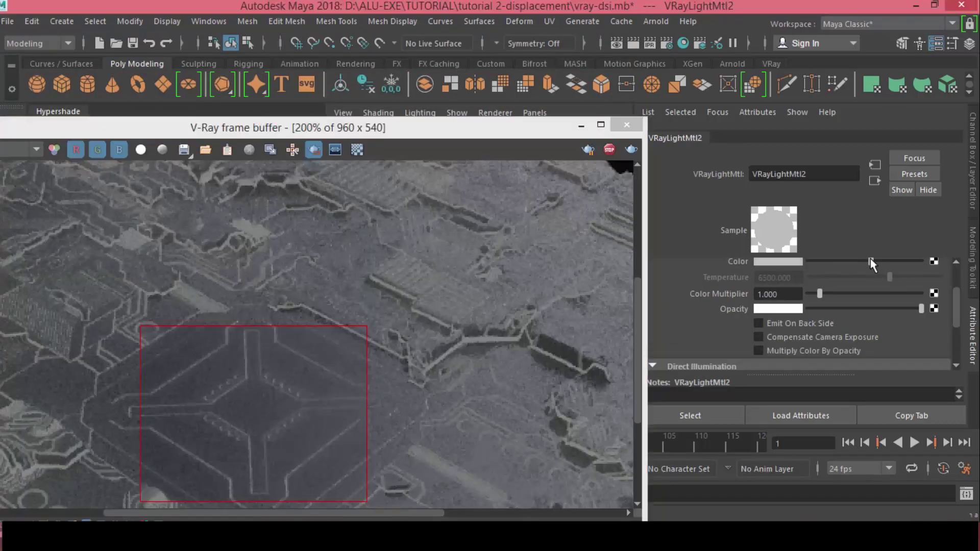
drag(871, 263, 922, 261)
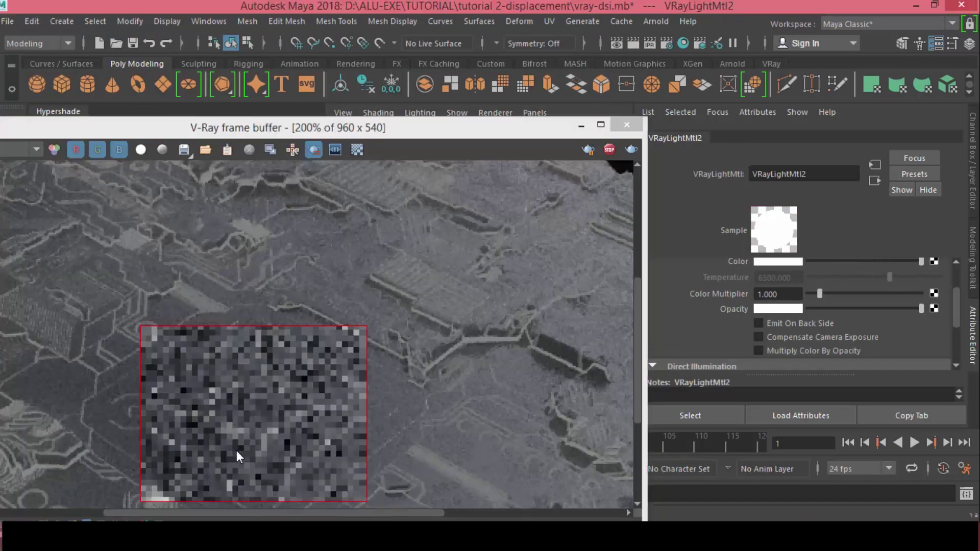
scroll(237, 444, up, 1)
middle_drag(303, 409, 309, 341)
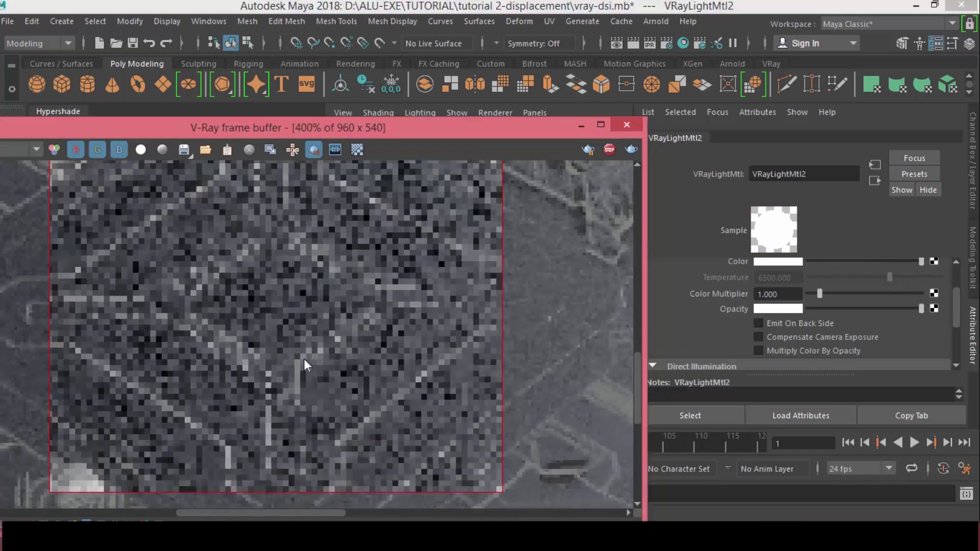
scroll(304, 359, down, 1)
scroll(291, 313, up, 1)
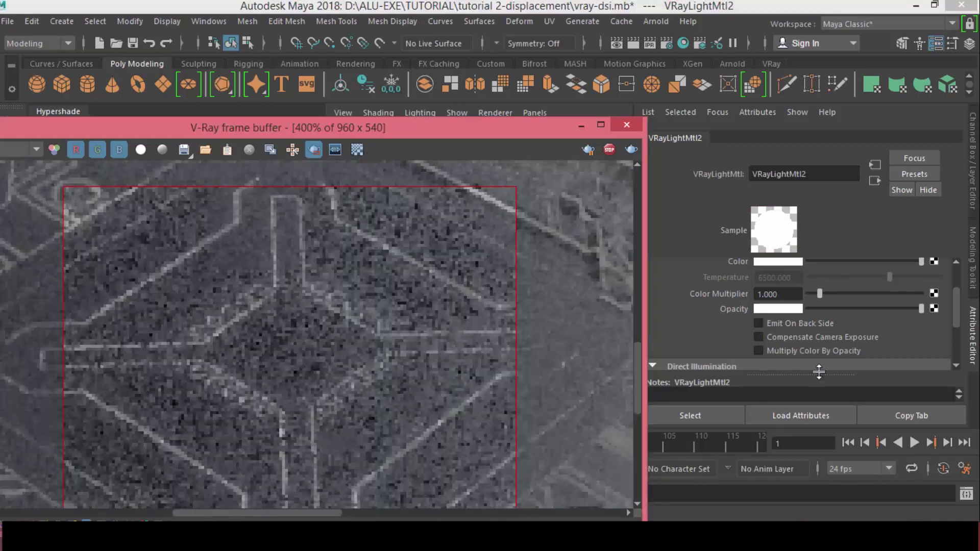
Change the light material's Color to a pale yellow with a hue of 60.
click(785, 261)
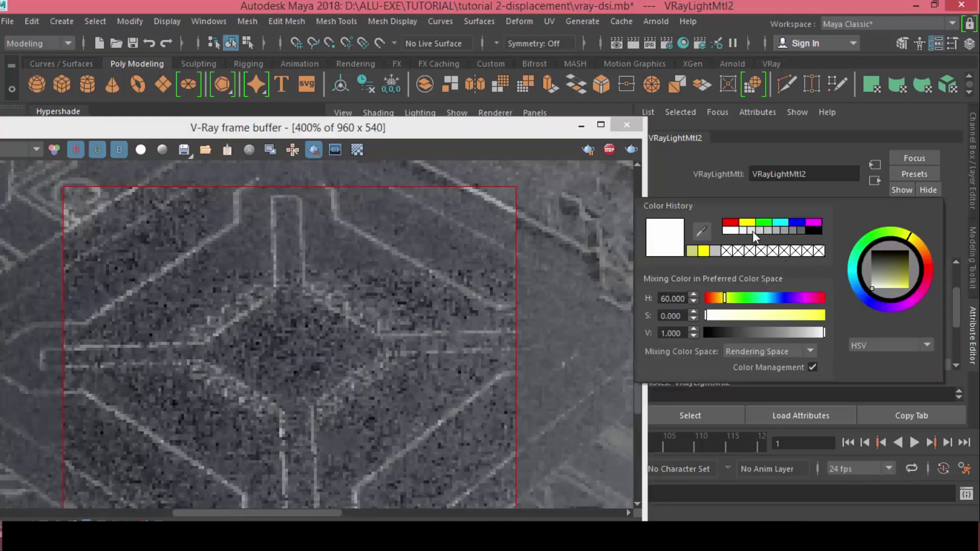
click(808, 315)
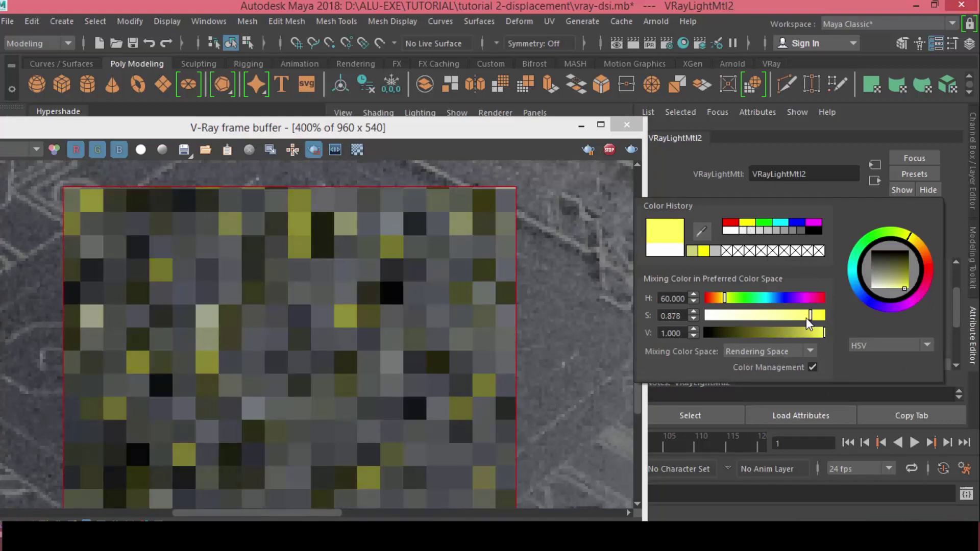
drag(806, 336, 766, 314)
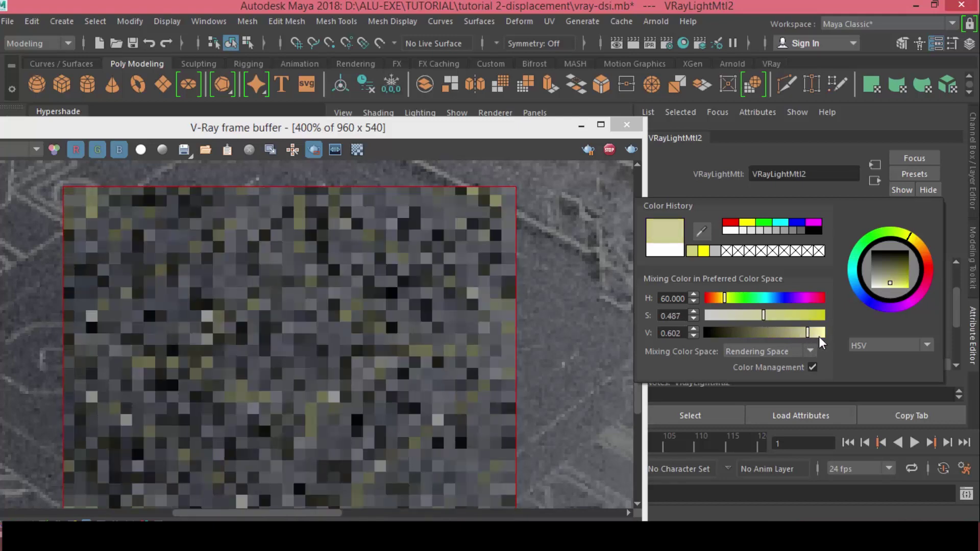
drag(818, 336, 813, 335)
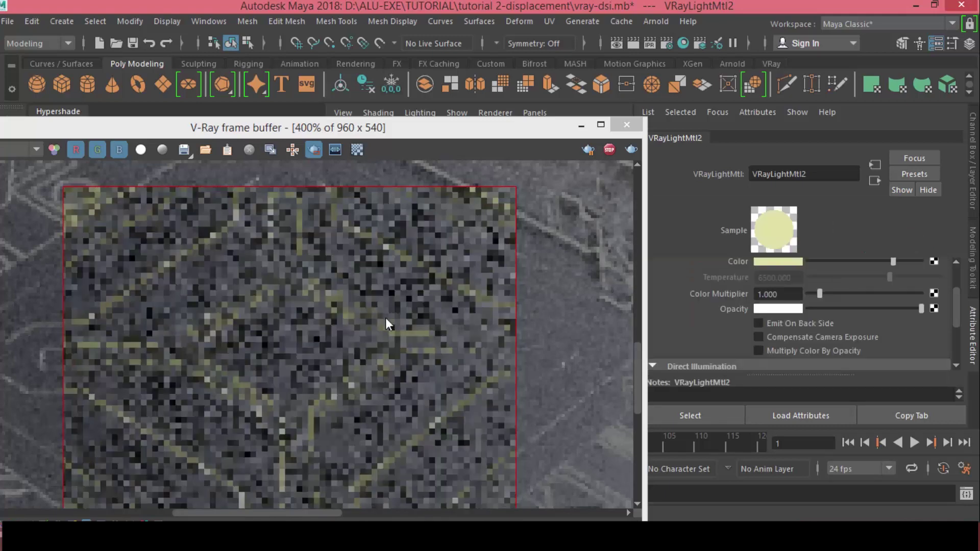
scroll(724, 325, down, 2)
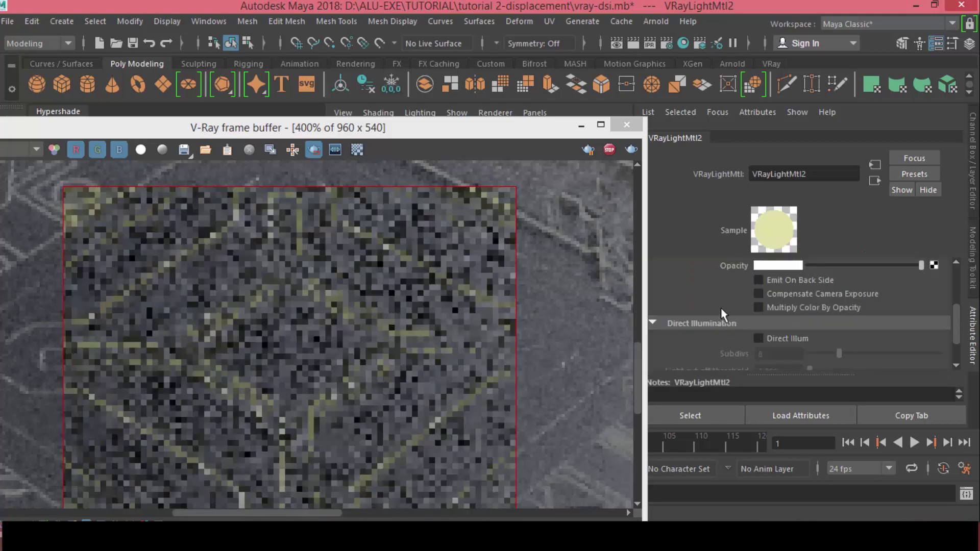
Enable Direct Illum on the light material and set its Color Multiplier to 3.
scroll(724, 329, down, 2)
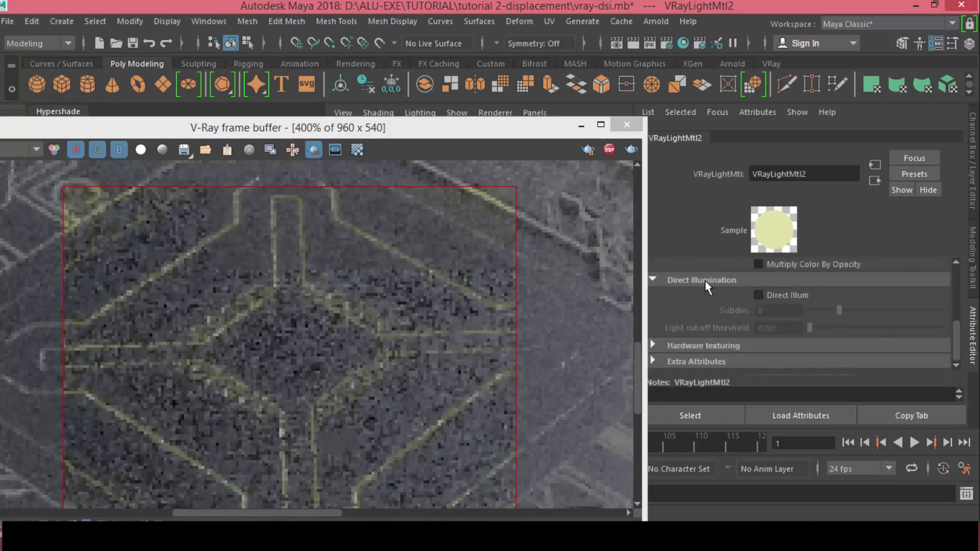
click(759, 294)
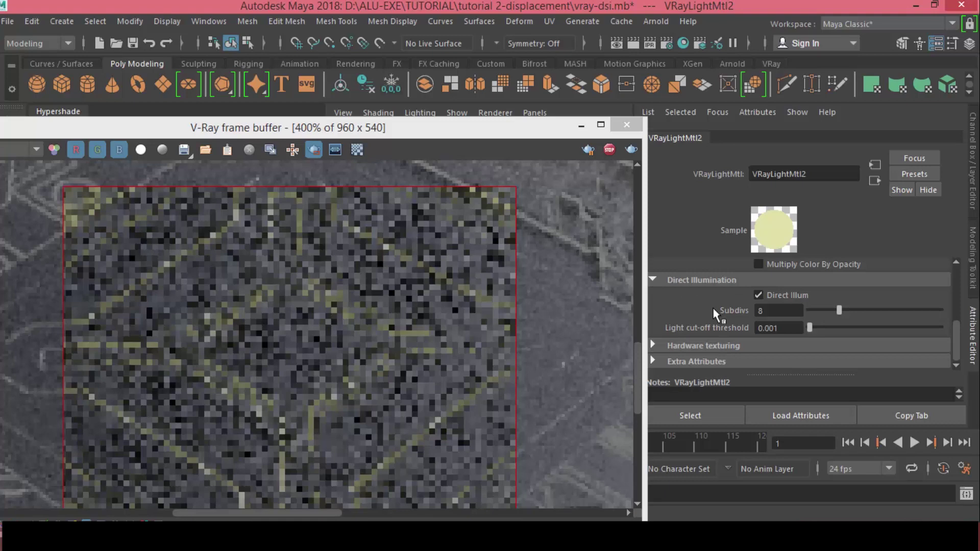
scroll(719, 312, up, 3)
scroll(765, 332, up, 2)
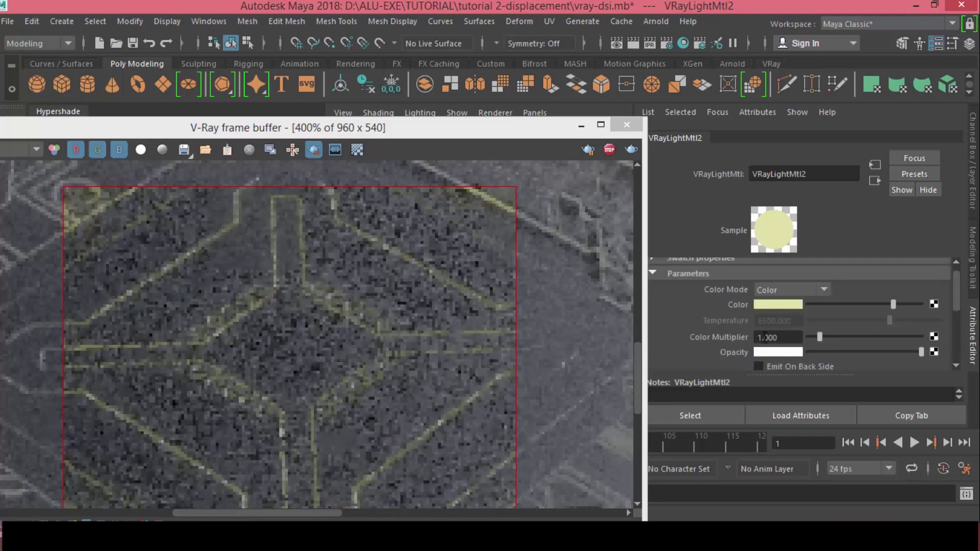
double_click(765, 337)
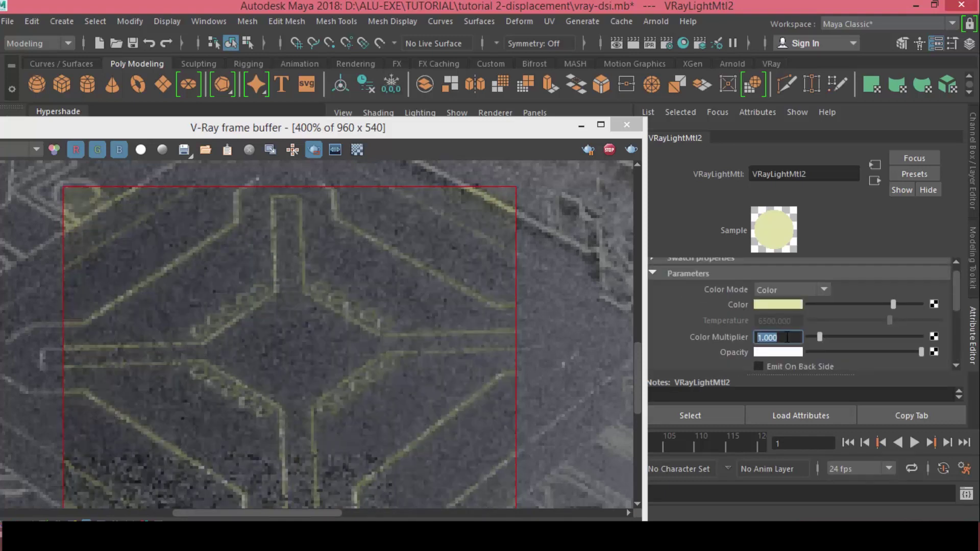
text(3)
key(Return)
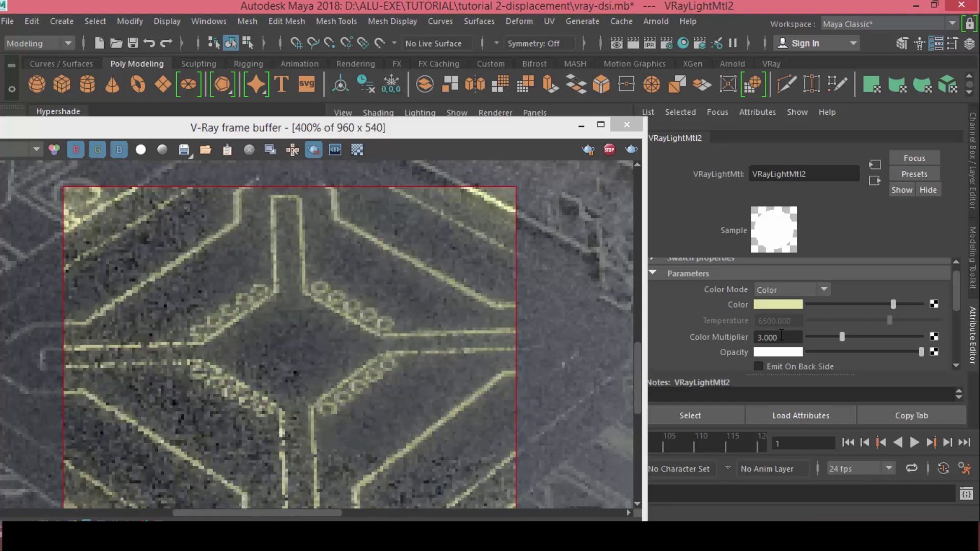
Return the frame buffer to a full-frame render at 100% zoom and check the glowing edges across the whole surface.
scroll(721, 343, down, 3)
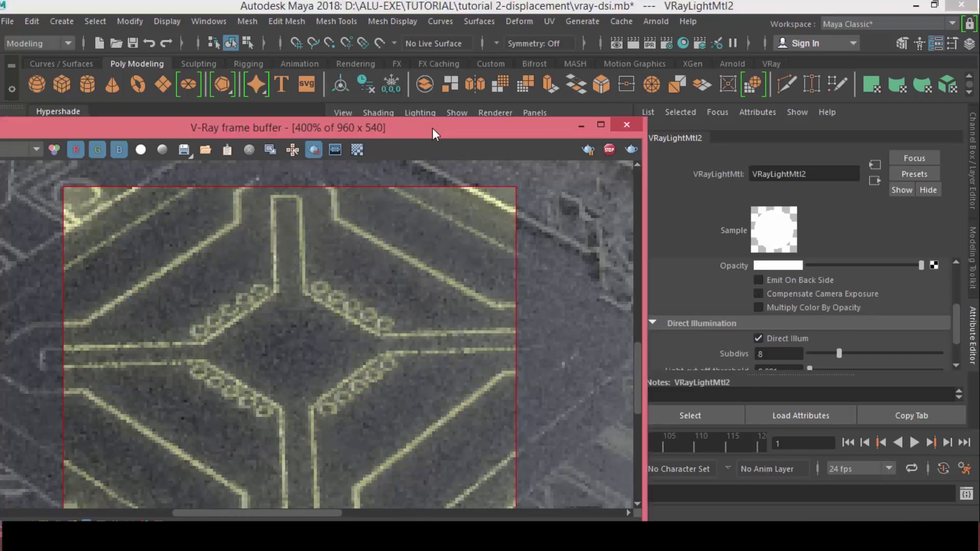
drag(433, 128, 439, 85)
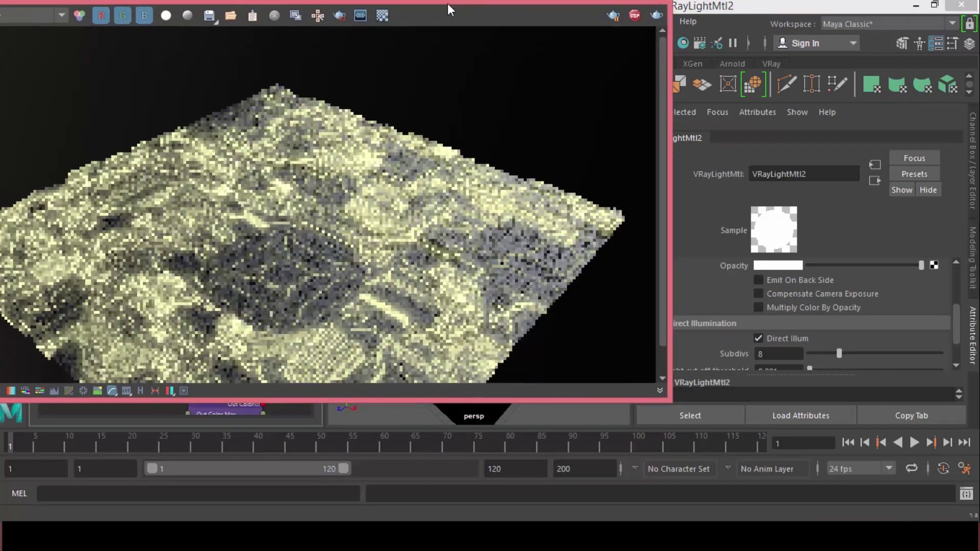
drag(448, 3, 398, 13)
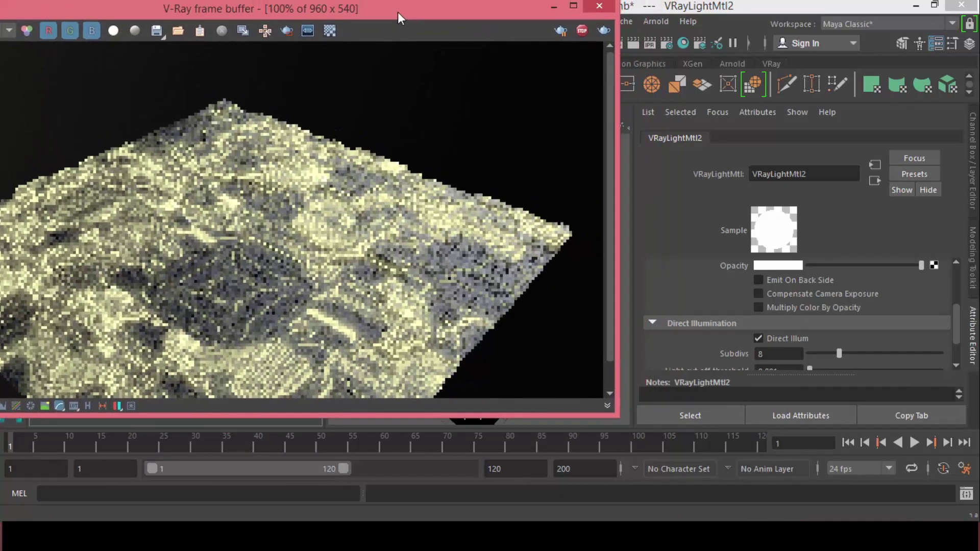
scroll(306, 271, down, 1)
scroll(241, 308, up, 1)
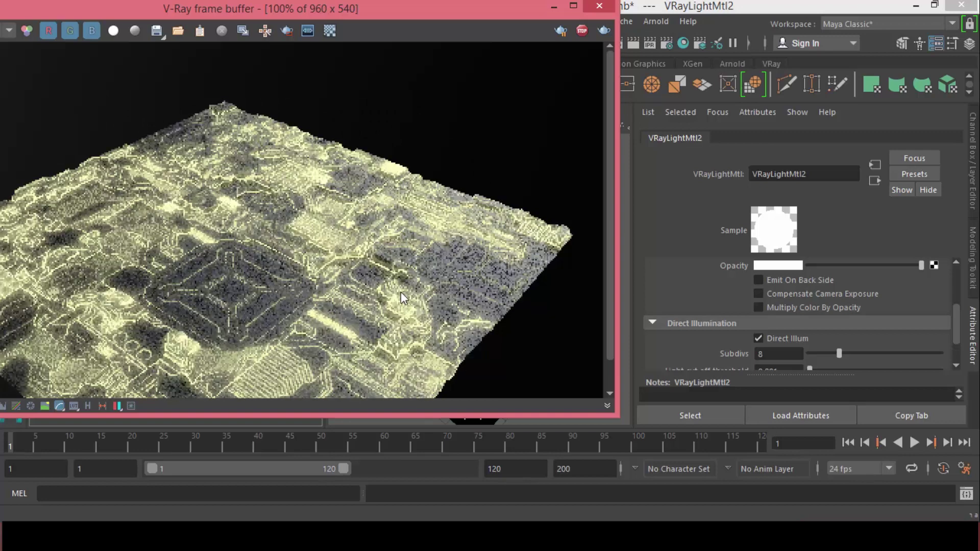
drag(481, 13, 397, 23)
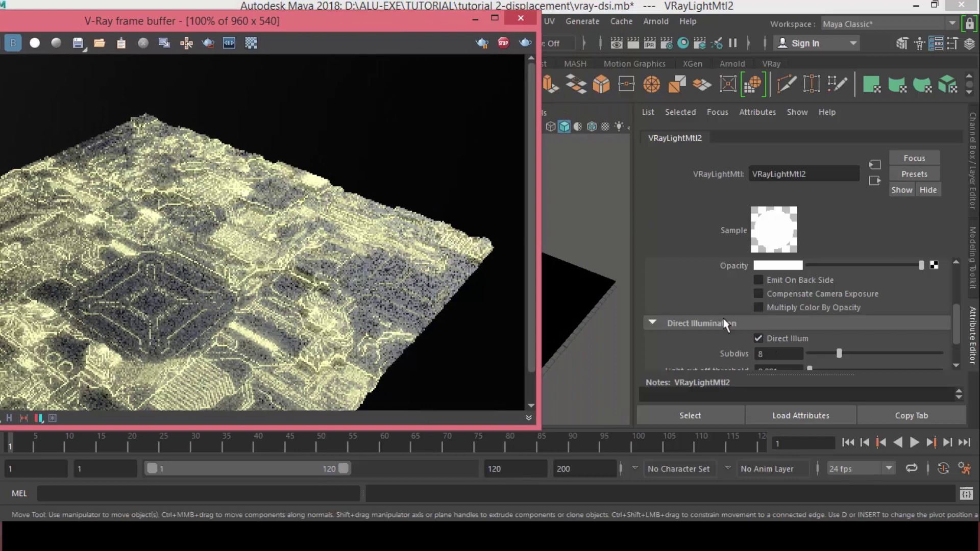
scroll(755, 301, up, 3)
click(787, 338)
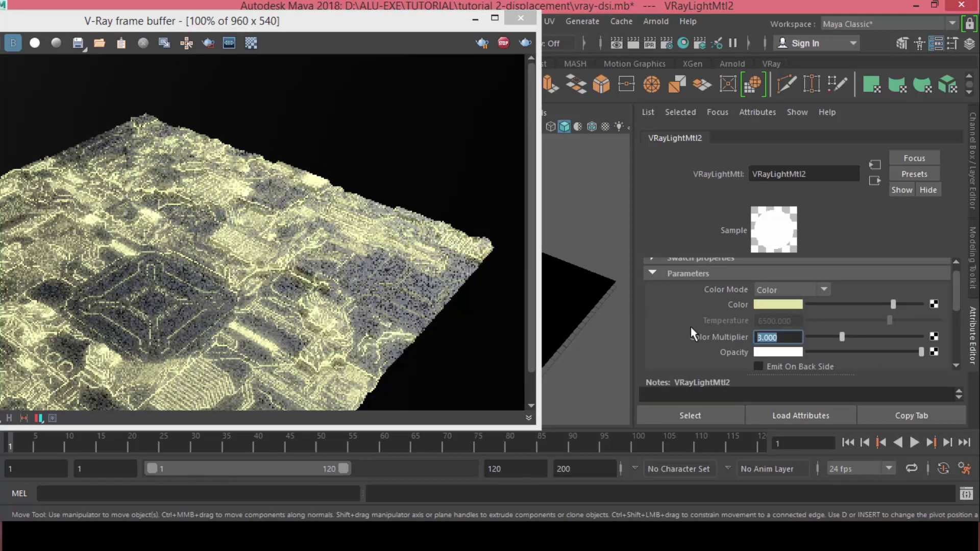
Open the curvature node from the plane's blend material, set its Sample spread to 0.3, and inspect the central diamond pattern in the render.
click(575, 308)
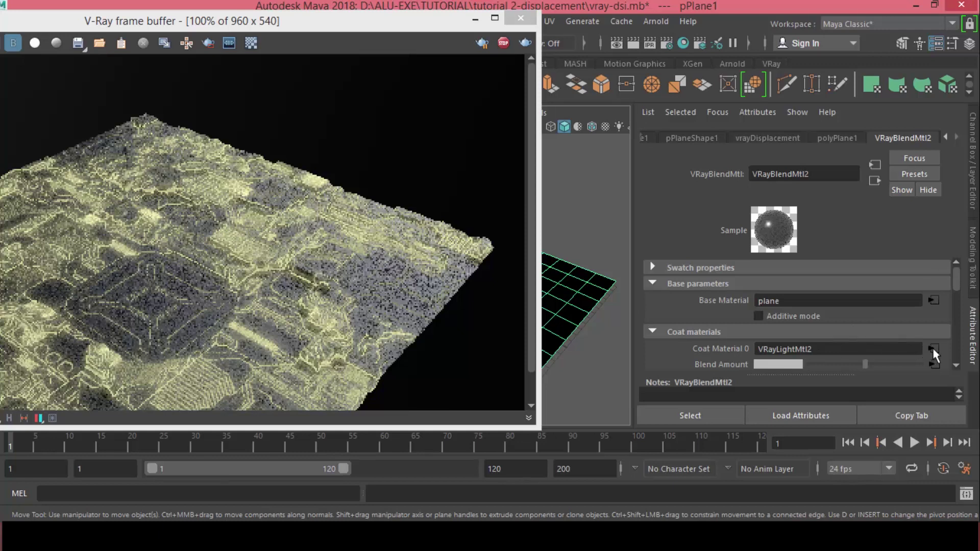
scroll(887, 351, down, 1)
click(936, 322)
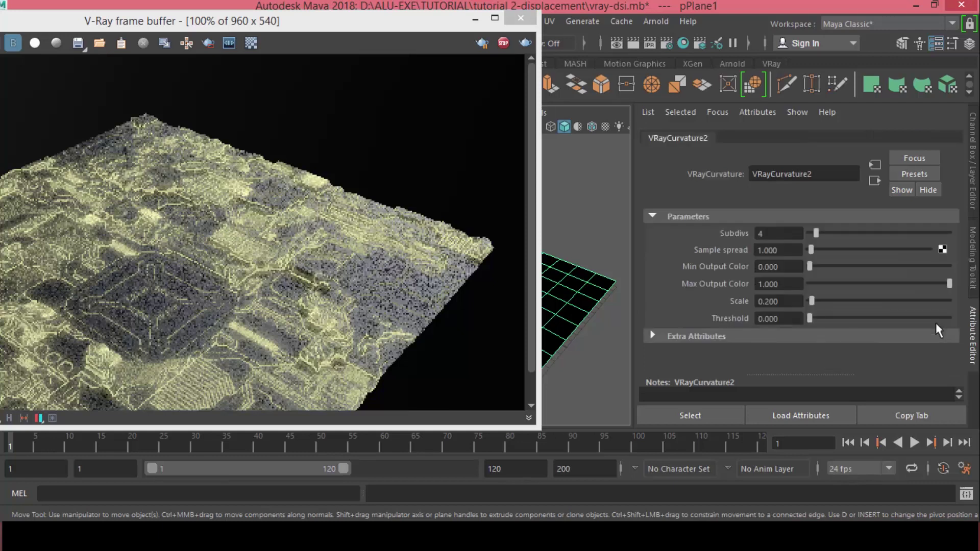
click(786, 251)
text(.1)
key(BackSpace)
text(3)
key(Return)
drag(327, 20, 405, 11)
scroll(161, 337, up, 1)
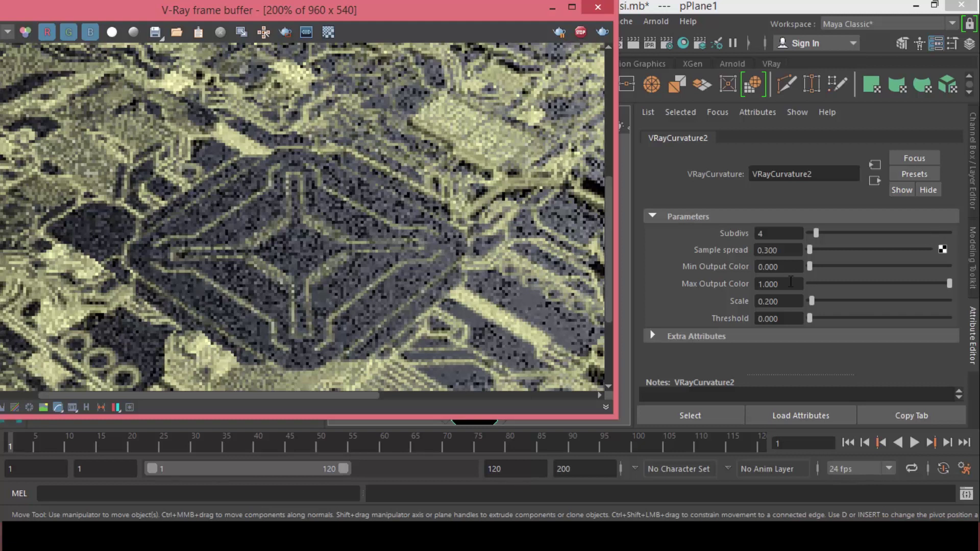
Try a Scale of 0.1 on the curvature node.
drag(783, 254, 766, 254)
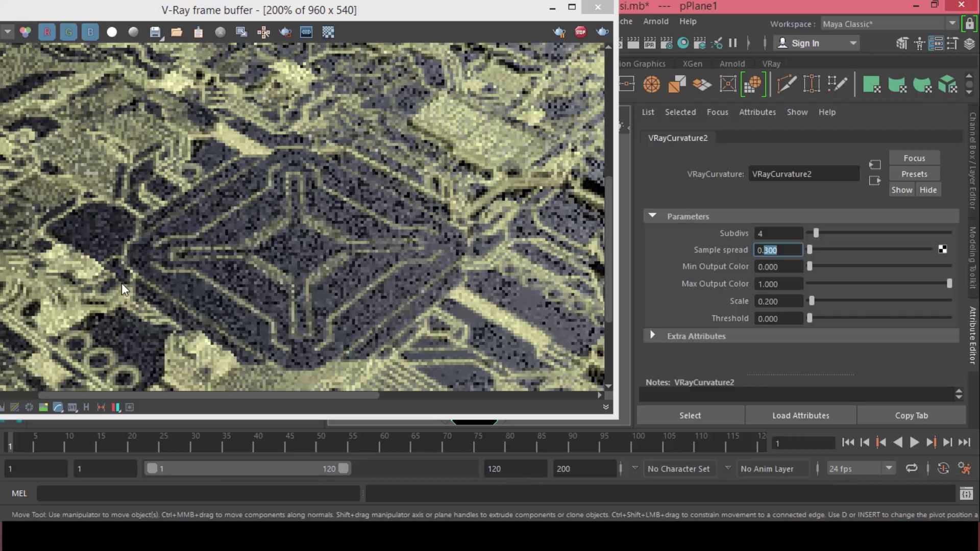
click(779, 302)
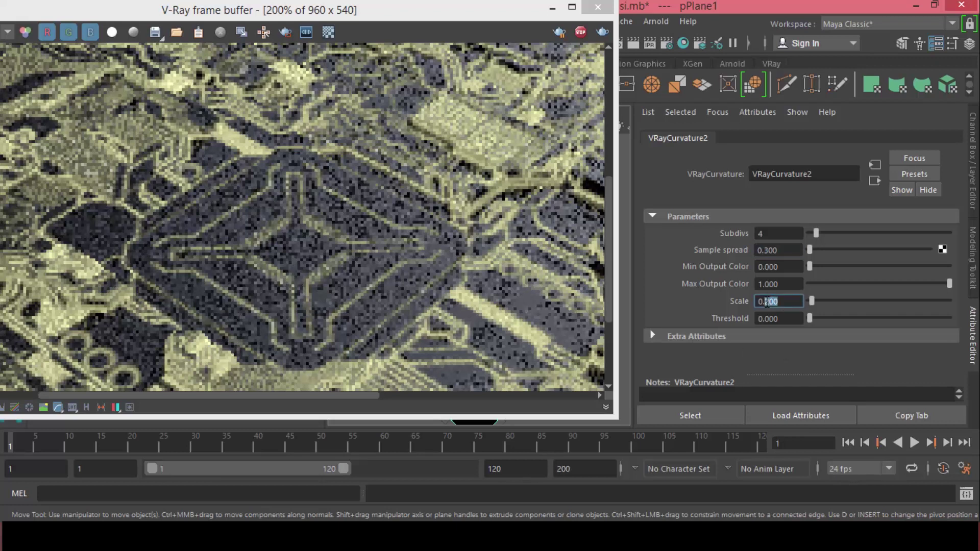
double_click(780, 302)
double_click(784, 300)
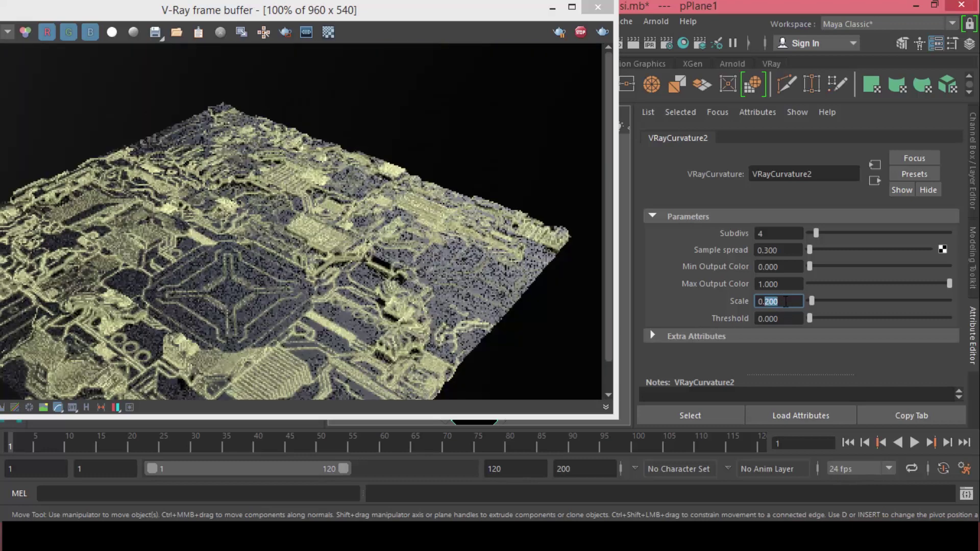
drag(785, 301, 771, 303)
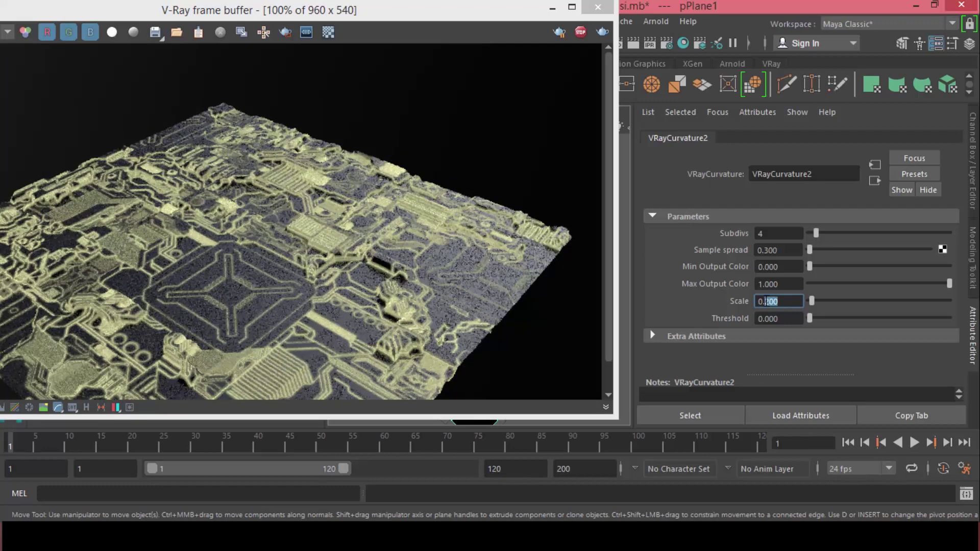
text(1)
key(Return)
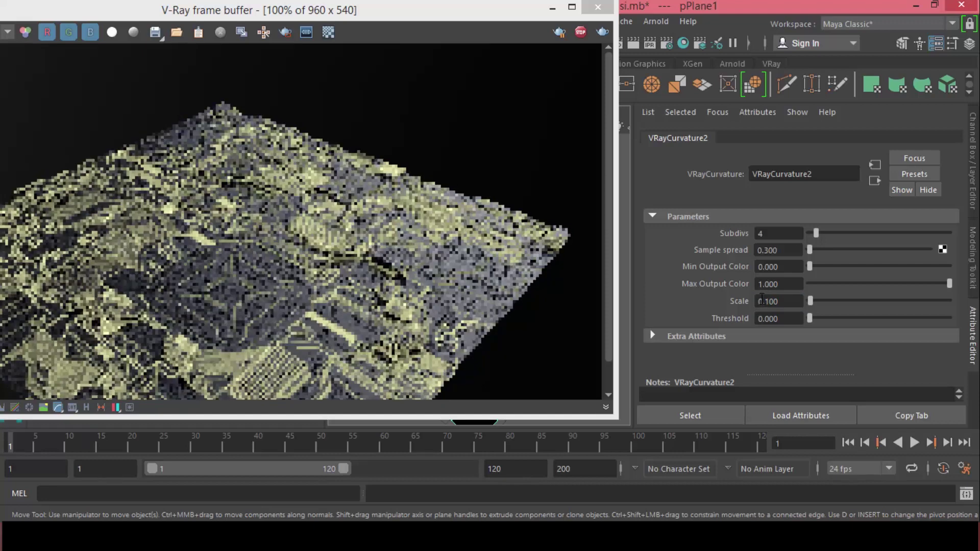
Set the curvature node's Scale to 0.05 to thin the glowing edge lines.
drag(788, 303, 769, 309)
text(05)
key(Return)
Move the frame buffer aside and view the scifi-displacemnt reference image in Windows Photo Viewer.
drag(252, 10, 324, 42)
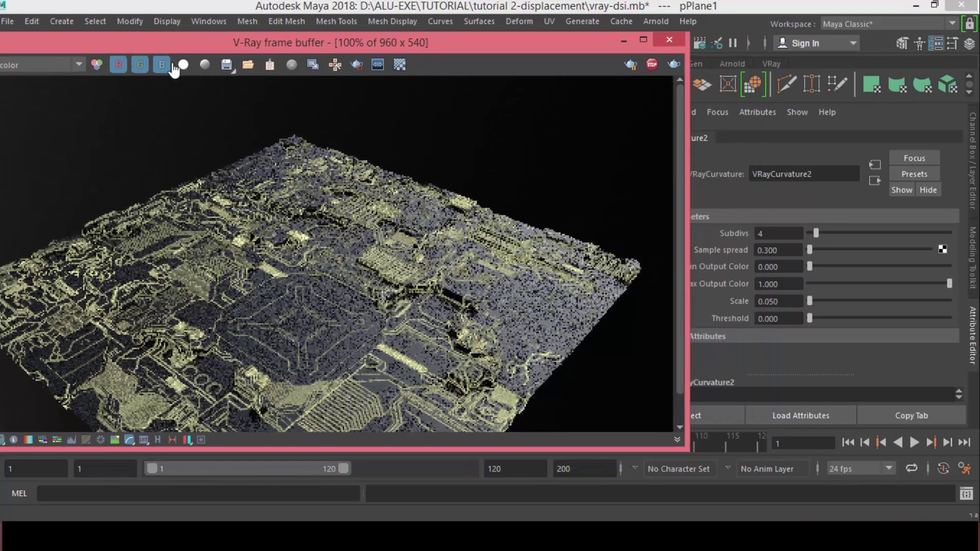
drag(183, 42, 756, 52)
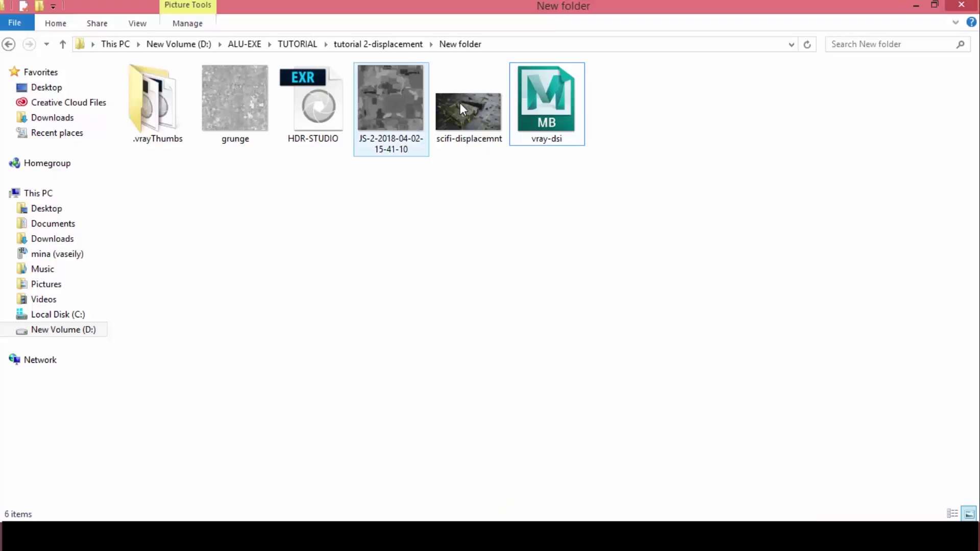
double_click(461, 104)
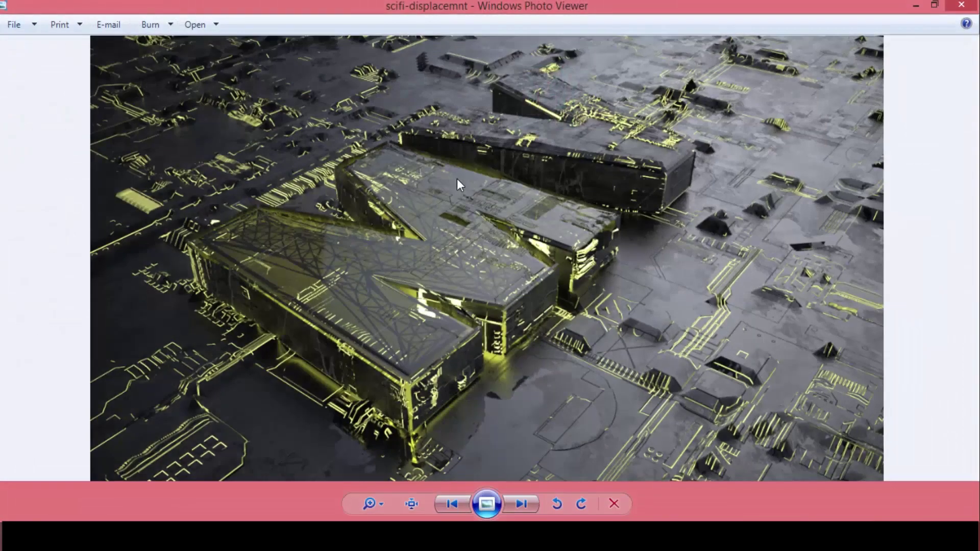